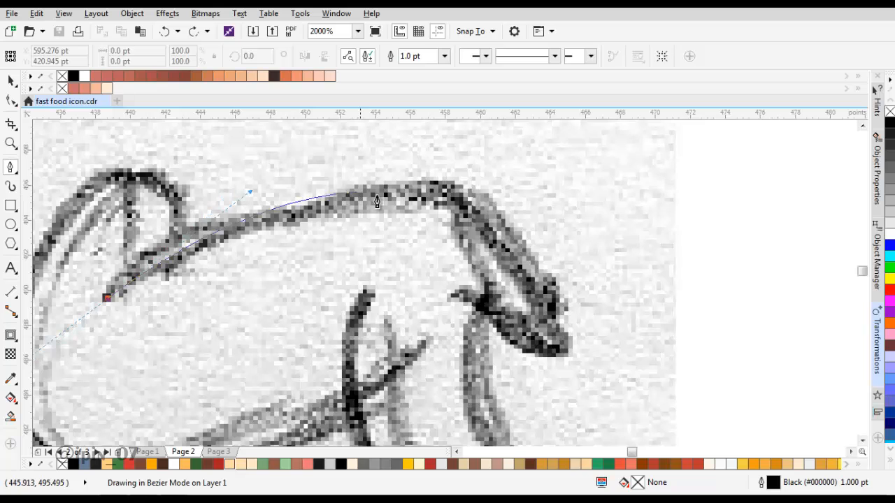
# Trace the sketch's upper edge, its pointed right end and the notch below with the Pen tool, using a 1 pt black outline
pyautogui.moveTo(477, 192); pyautogui.dragTo(503, 217)
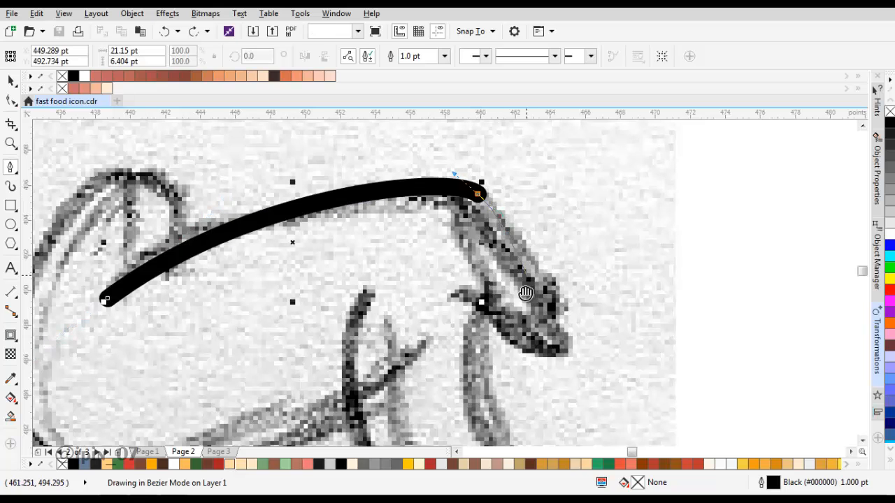
pyautogui.moveTo(549, 332); pyautogui.dragTo(530, 300)
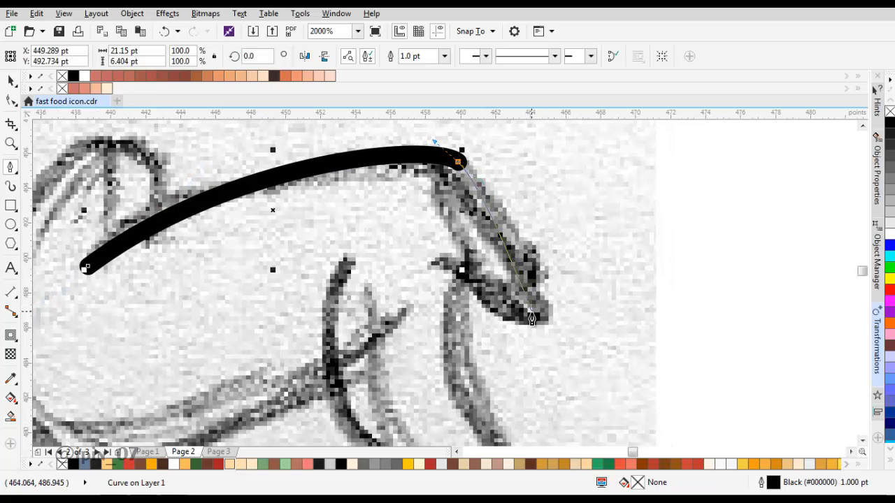
pyautogui.moveTo(531, 317); pyautogui.dragTo(530, 318)
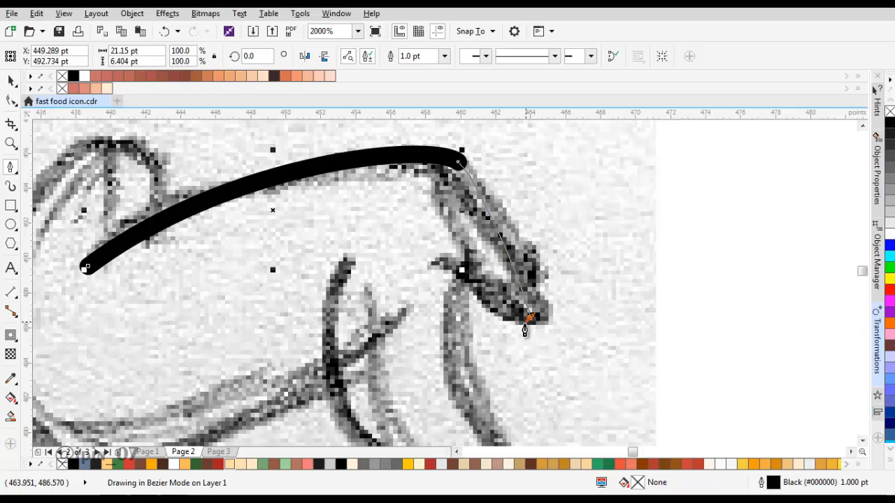
pyautogui.click(472, 282)
pyautogui.moveTo(491, 390); pyautogui.dragTo(483, 328)
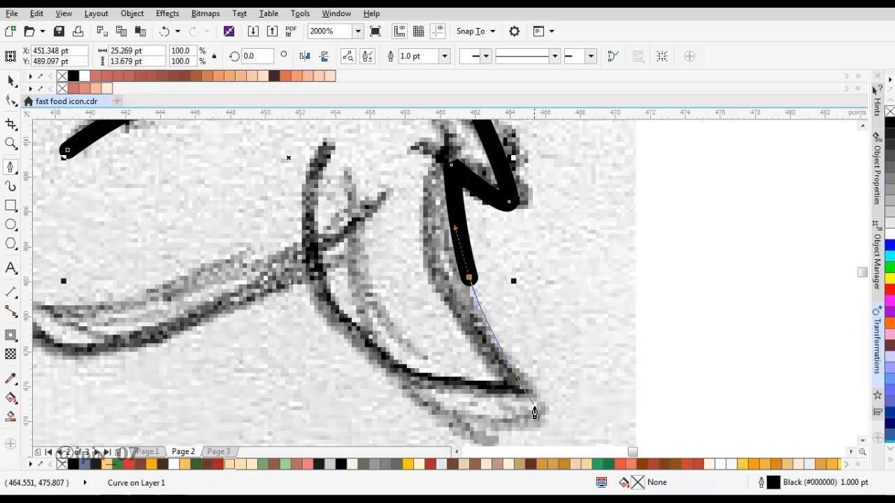
# Continue the curve to the hanging flap's lower tip, bring it up the flap's left edge, and finish the path
pyautogui.click(537, 422)
pyautogui.scroll(-2, 538, 422)
pyautogui.scroll(1, 415, 327)
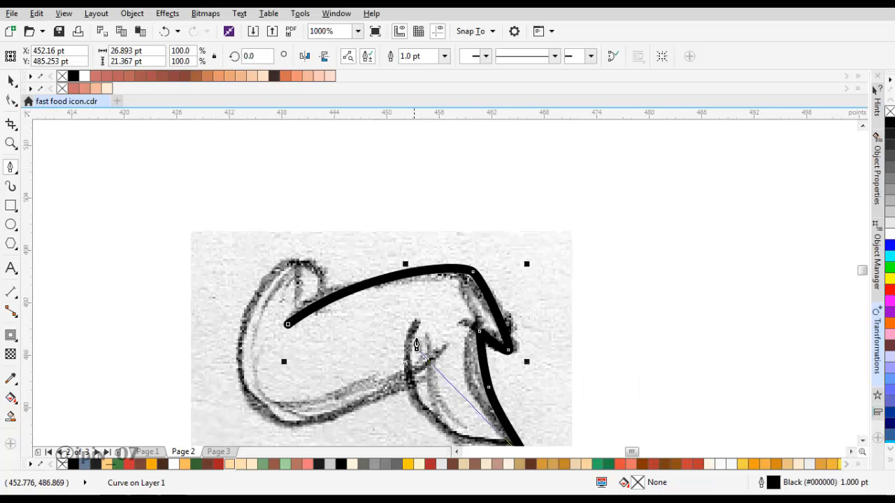
pyautogui.moveTo(416, 330); pyautogui.dragTo(436, 211)
pyautogui.moveTo(457, 294); pyautogui.dragTo(463, 207)
pyautogui.press('space')
# Move the end node at the top of the flap's left edge slightly outward and adjust the edge's curve handle
pyautogui.press('F10')
pyautogui.click(420, 244)
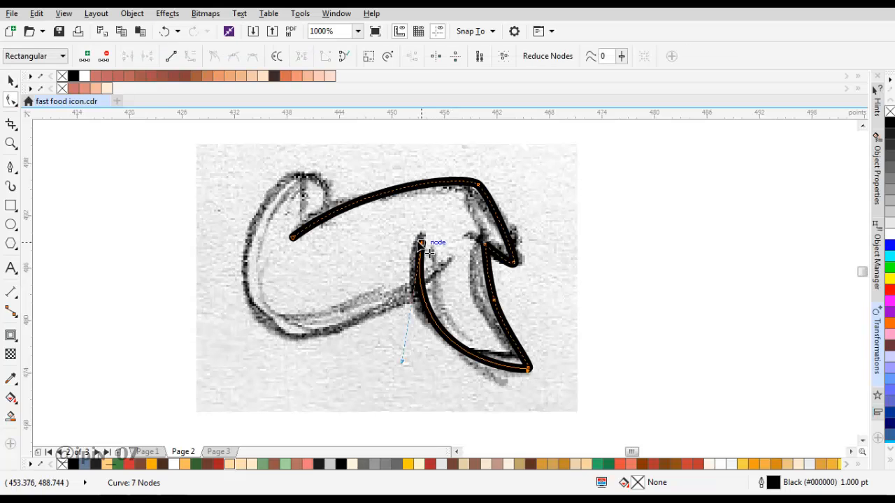
pyautogui.moveTo(420, 244); pyautogui.dragTo(412, 240)
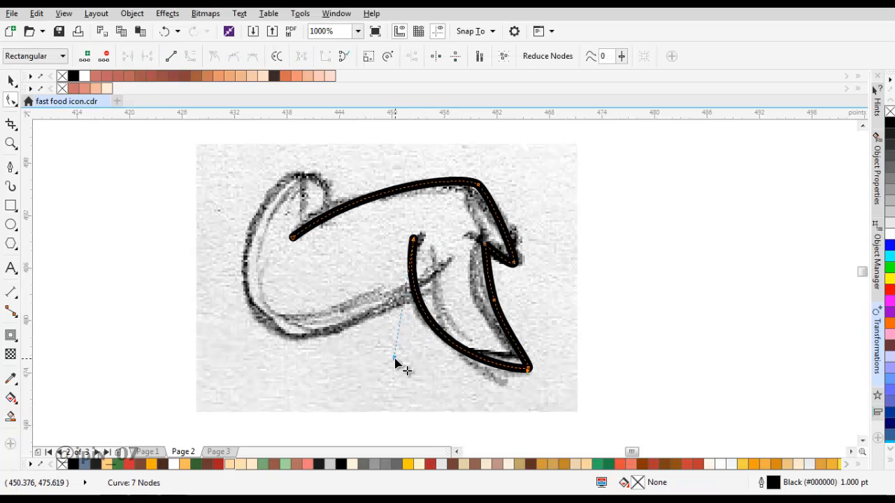
pyautogui.moveTo(395, 360); pyautogui.dragTo(401, 376)
pyautogui.moveTo(374, 302); pyautogui.dragTo(438, 261)
pyautogui.moveTo(395, 222); pyautogui.dragTo(408, 268)
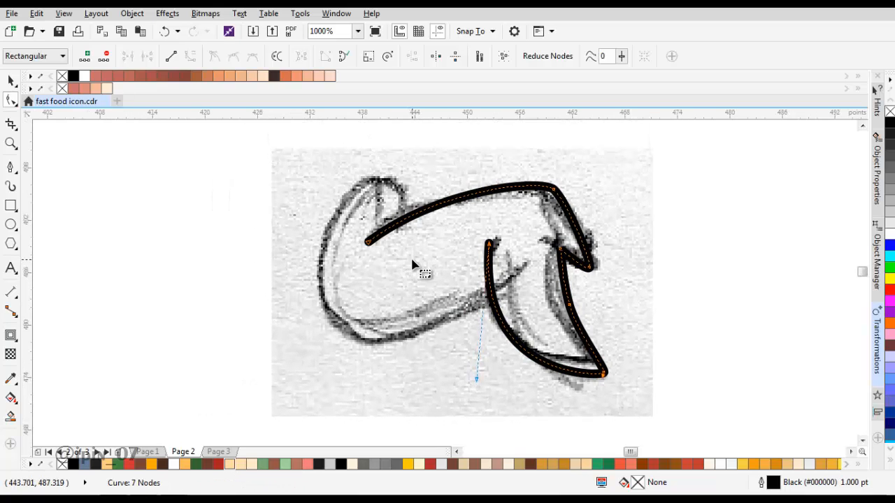
# Try deleting the middle node on the flap's right edge, and undo the deletion
pyautogui.scroll(1, 559, 309)
pyautogui.moveTo(559, 308); pyautogui.dragTo(522, 286)
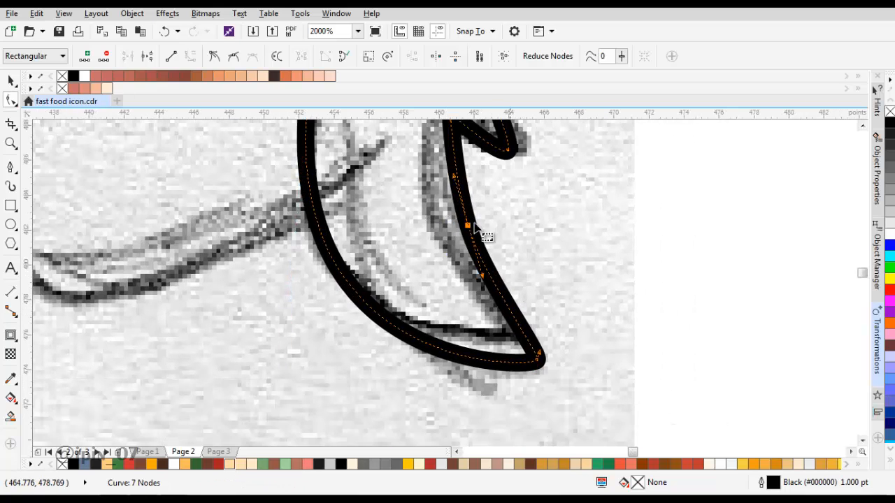
pyautogui.press('Delete')
pyautogui.moveTo(503, 253); pyautogui.dragTo(495, 297)
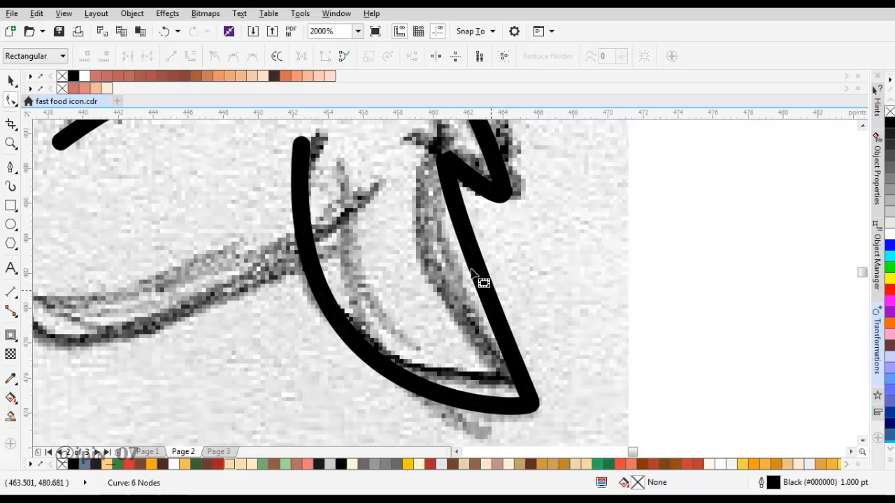
pyautogui.hotkey('ctrl', 'z')
# Fine-tune the curve handles along the flap's right edge and around the notch node, and deselect the curve
pyautogui.moveTo(492, 336); pyautogui.dragTo(490, 340)
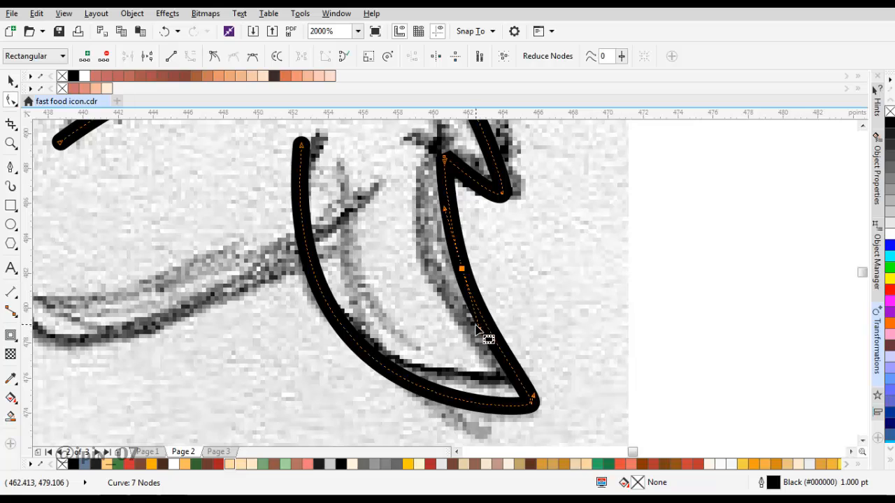
pyautogui.moveTo(479, 331); pyautogui.dragTo(483, 346)
pyautogui.moveTo(501, 218); pyautogui.dragTo(513, 337)
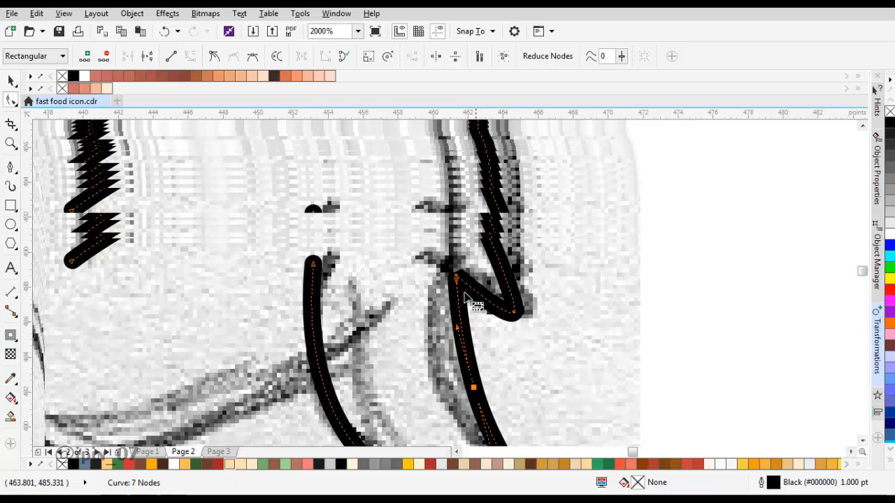
pyautogui.moveTo(462, 308); pyautogui.dragTo(462, 311)
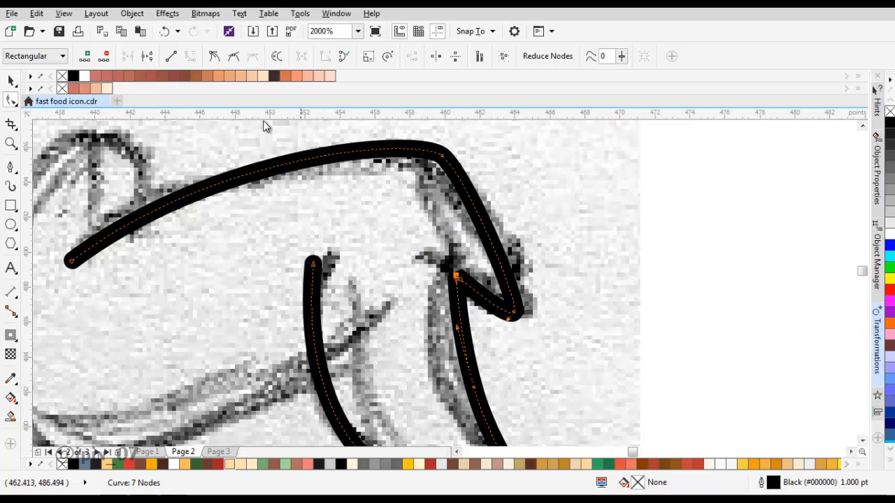
pyautogui.moveTo(347, 184); pyautogui.dragTo(563, 200)
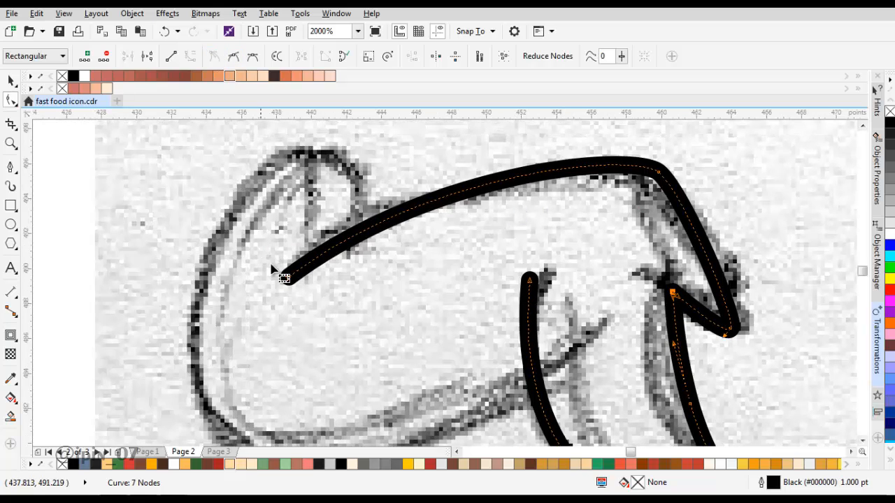
pyautogui.moveTo(273, 265); pyautogui.dragTo(305, 292)
pyautogui.moveTo(431, 170); pyautogui.dragTo(434, 170)
pyautogui.scroll(-2, 404, 190)
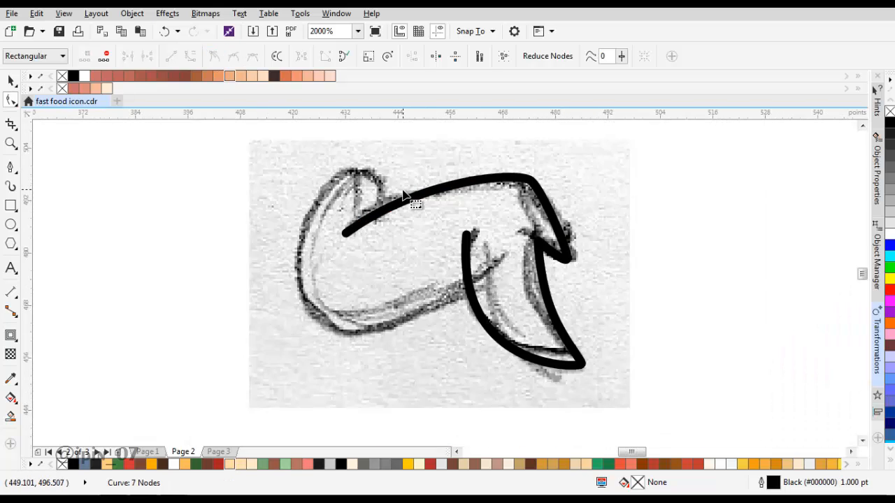
pyautogui.press('Escape')
pyautogui.scroll(1, 400, 206)
# Start a new 1 pt Pen curve on the traced upper edge and follow the right side and top of the left fold
pyautogui.click(11, 168)
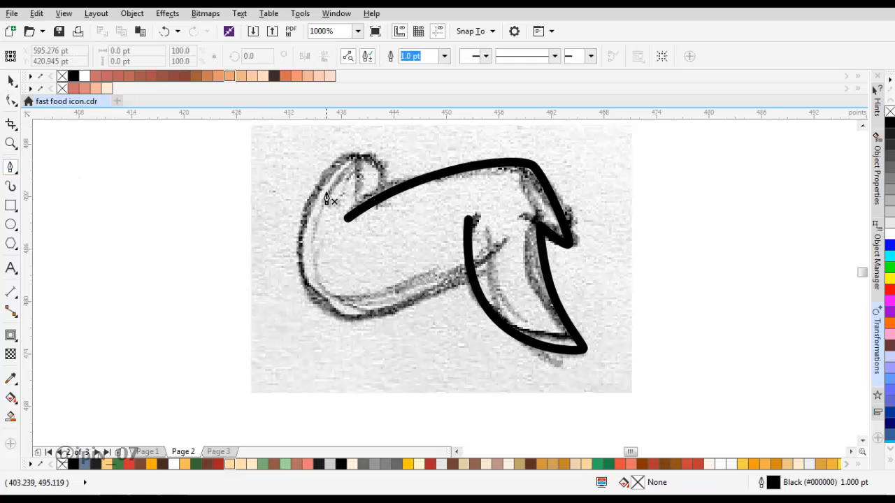
pyautogui.scroll(1, 443, 251)
pyautogui.scroll(1, 442, 250)
pyautogui.click(444, 250)
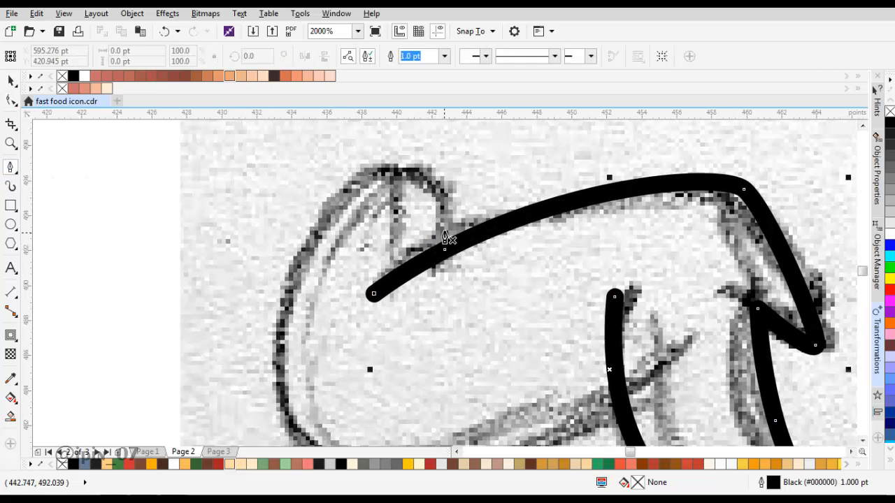
pyautogui.click(470, 203)
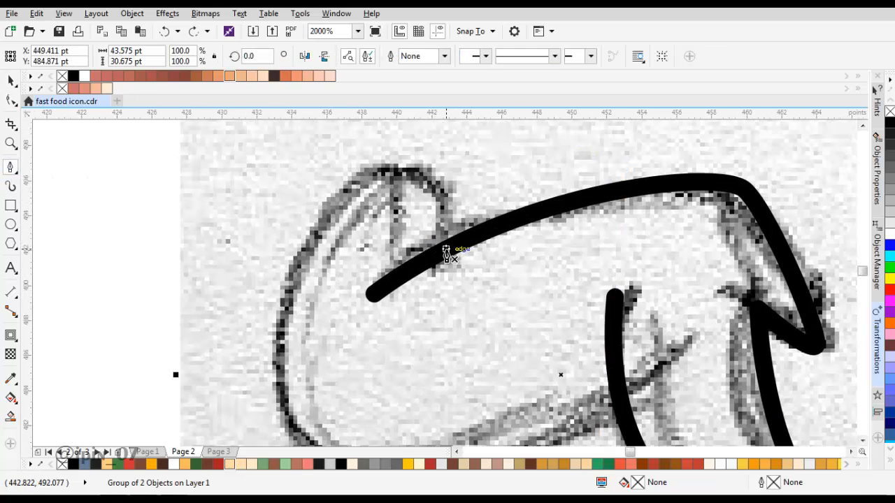
pyautogui.moveTo(445, 249); pyautogui.dragTo(451, 227)
pyautogui.scroll(1, 448, 196)
pyautogui.click(433, 182)
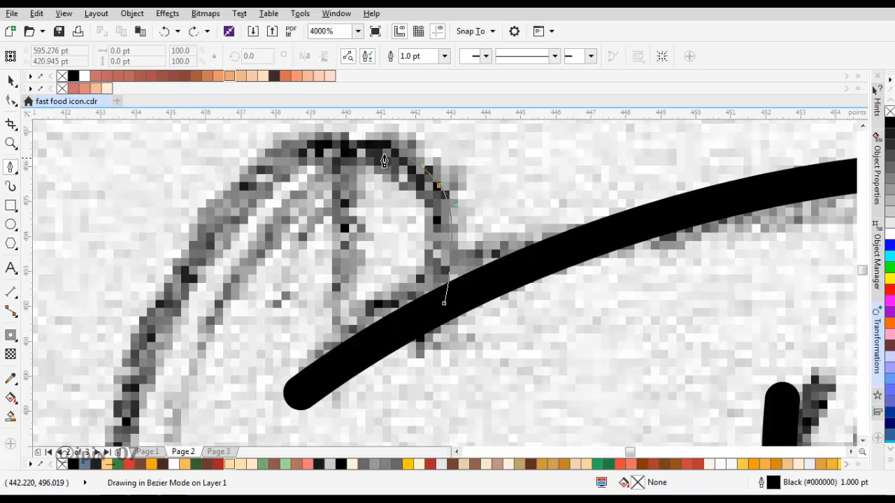
pyautogui.scroll(-1, 533, 152)
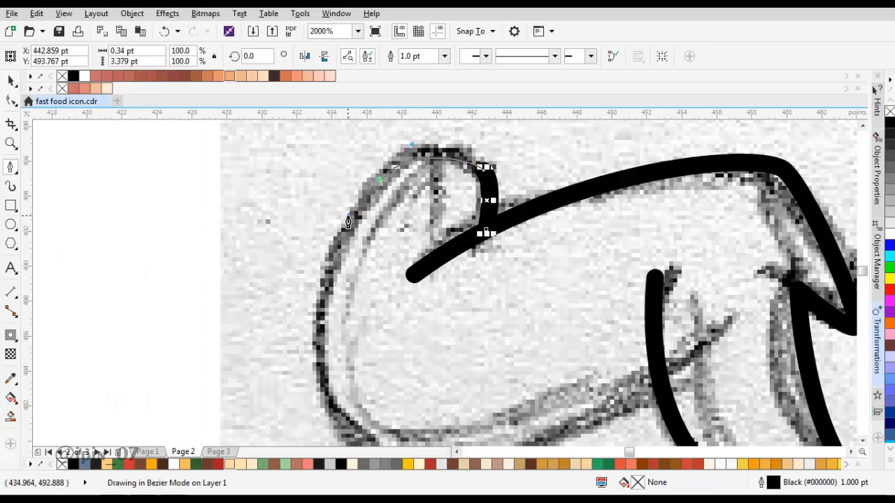
# Continue the fold curve down the body's left side and around its bottom to the flap, about 19.6 by 17.9 pt overall
pyautogui.moveTo(380, 180); pyautogui.dragTo(346, 216)
pyautogui.moveTo(324, 304); pyautogui.dragTo(331, 191)
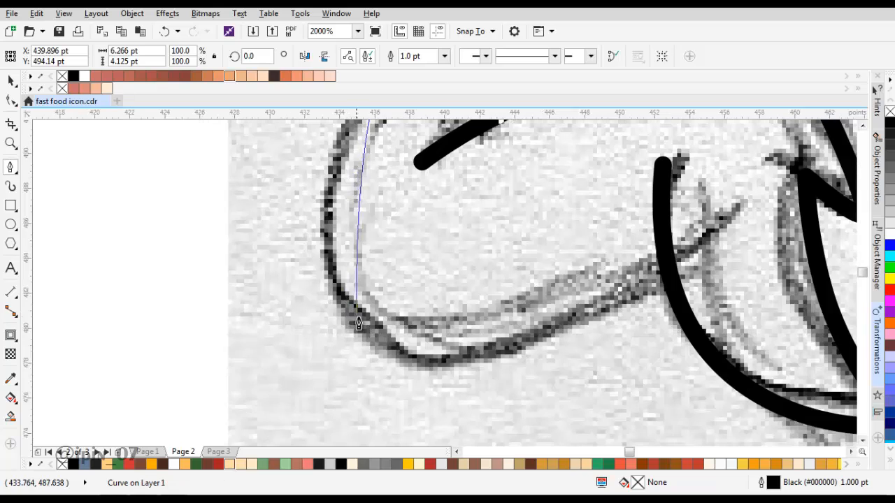
pyautogui.moveTo(337, 302); pyautogui.dragTo(367, 393)
pyautogui.moveTo(668, 275); pyautogui.dragTo(806, 175)
pyautogui.scroll(-2, 579, 250)
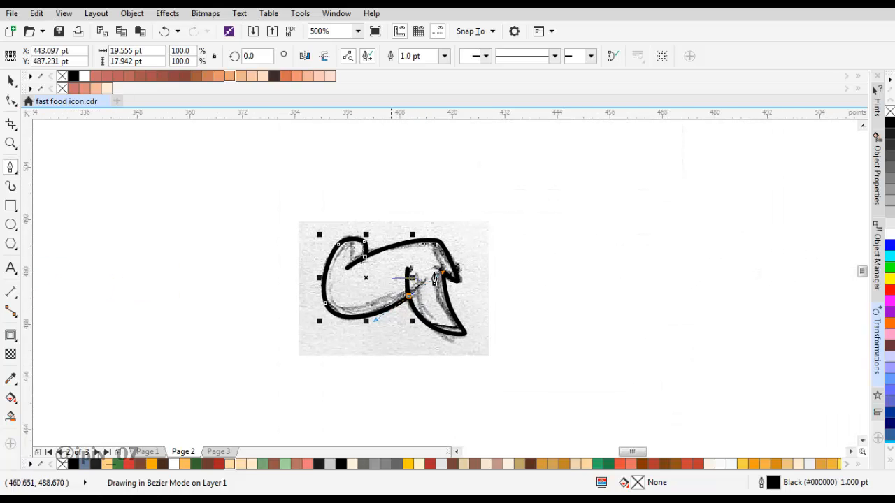
# Move the reference sketch clear to the right of the traced outlines and select the body curve
pyautogui.press('space')
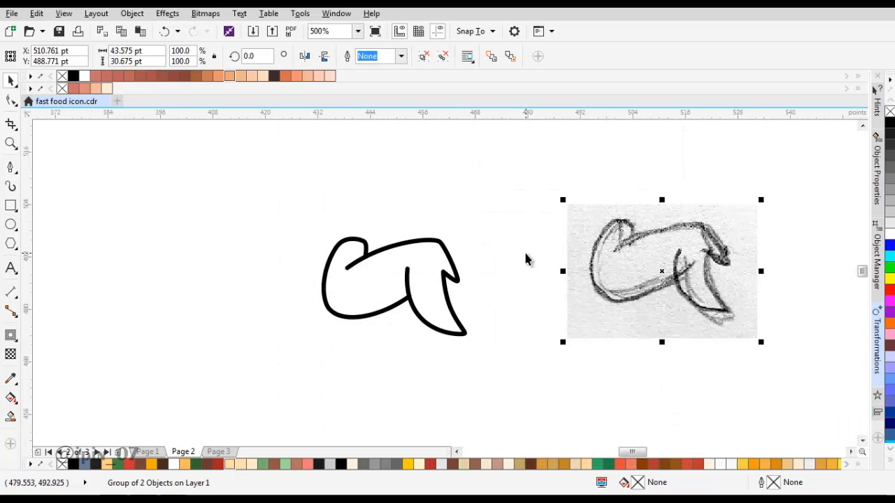
pyautogui.scroll(-1, 501, 278)
pyautogui.scroll(2, 560, 260)
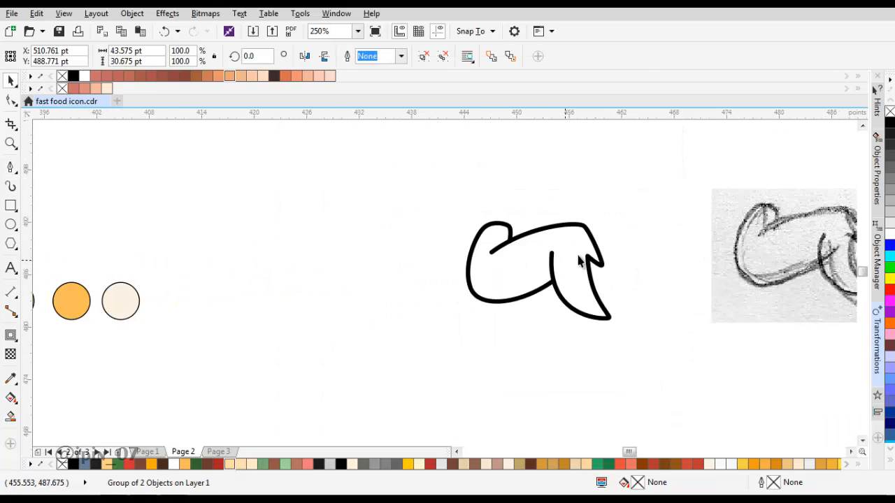
pyautogui.click(430, 267)
pyautogui.hscroll(-1, 459, 256)
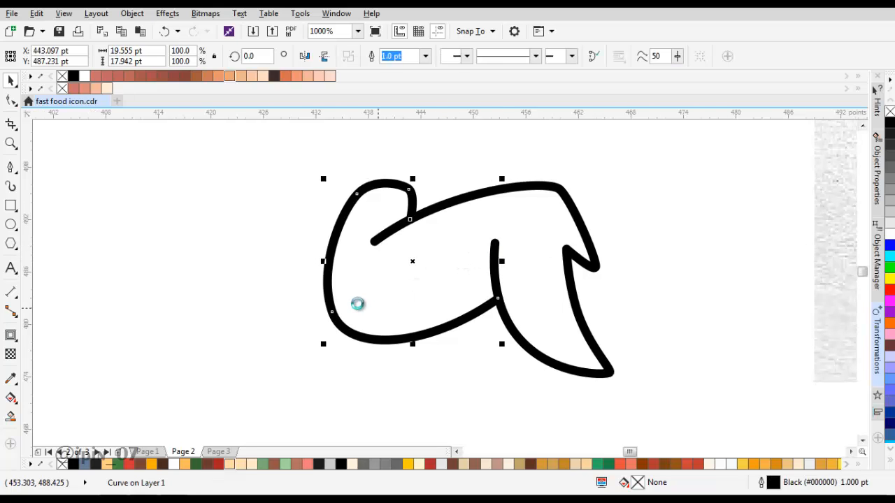
# Draw a curved accent line about 10.7 by 5.9 pt inside the body, following its lower-left contour
pyautogui.scroll(1, 358, 303)
pyautogui.press('space')
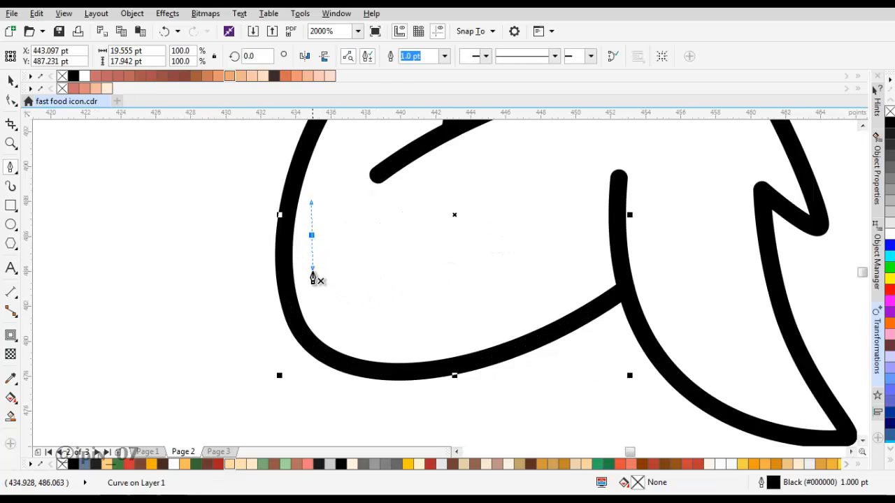
pyautogui.moveTo(312, 278); pyautogui.dragTo(312, 274)
pyautogui.moveTo(349, 330); pyautogui.dragTo(379, 356)
pyautogui.moveTo(498, 319); pyautogui.dragTo(535, 310)
pyautogui.press('space')
# Move the accent line's upper end node slightly to the right, away from the body outline
pyautogui.scroll(1, 398, 329)
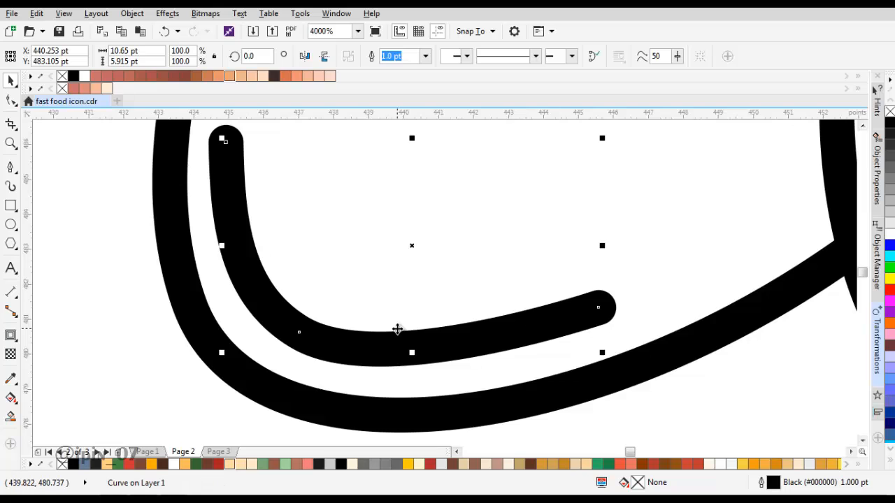
pyautogui.press('F10')
pyautogui.scroll(1, 286, 226)
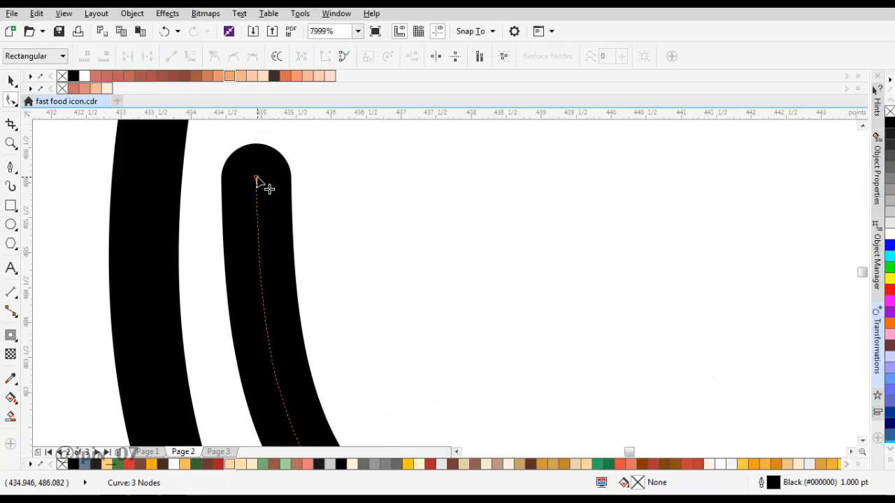
pyautogui.moveTo(256, 183); pyautogui.dragTo(272, 185)
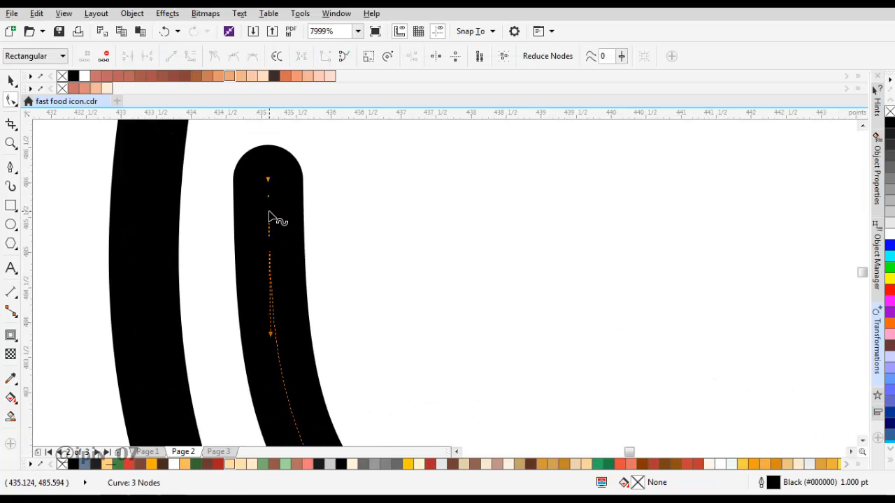
pyautogui.click(284, 220)
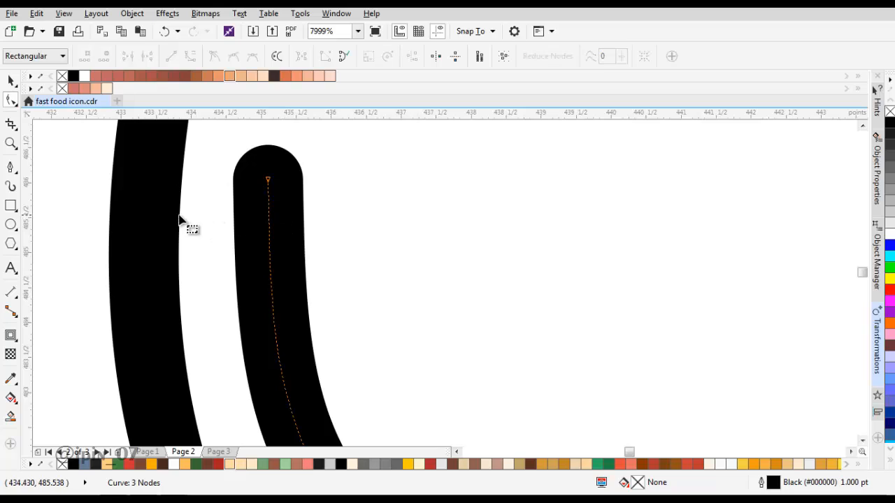
# Add two nodes near the accent line's upper end and delete the segment between them to split off a short dash
pyautogui.doubleClick(268, 204)
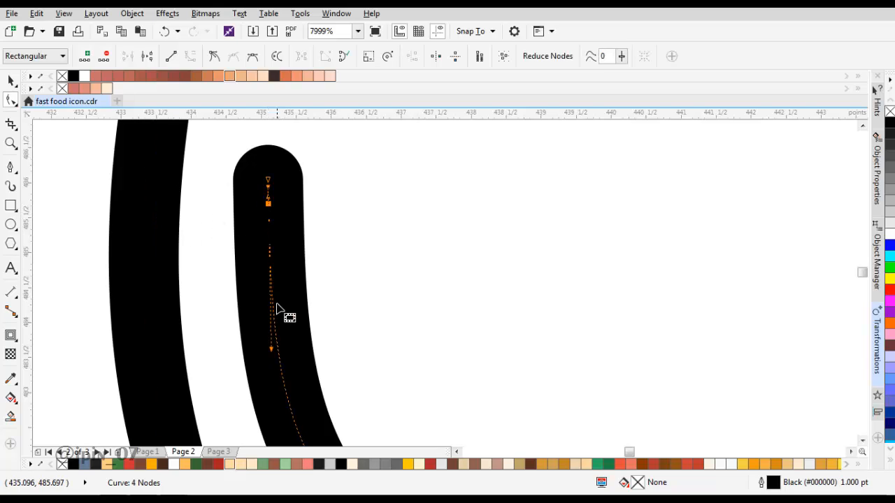
pyautogui.doubleClick(274, 321)
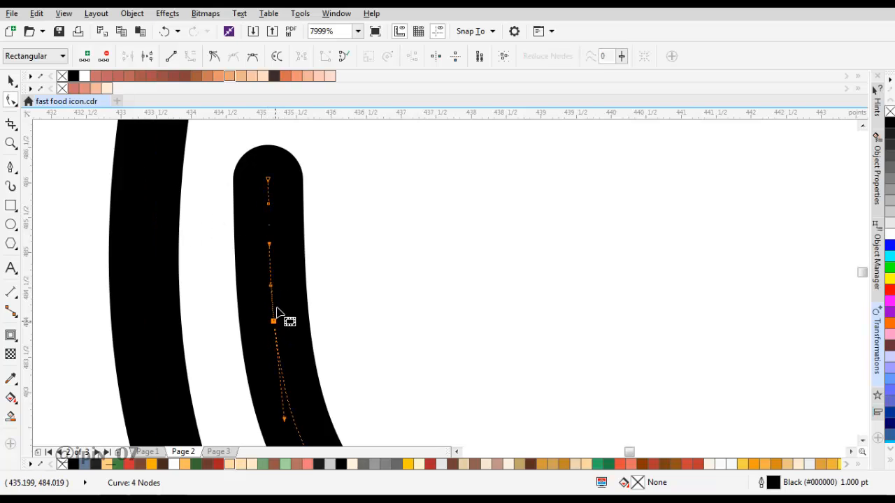
pyautogui.click(270, 262)
pyautogui.press('Delete')
pyautogui.scroll(-3, 270, 261)
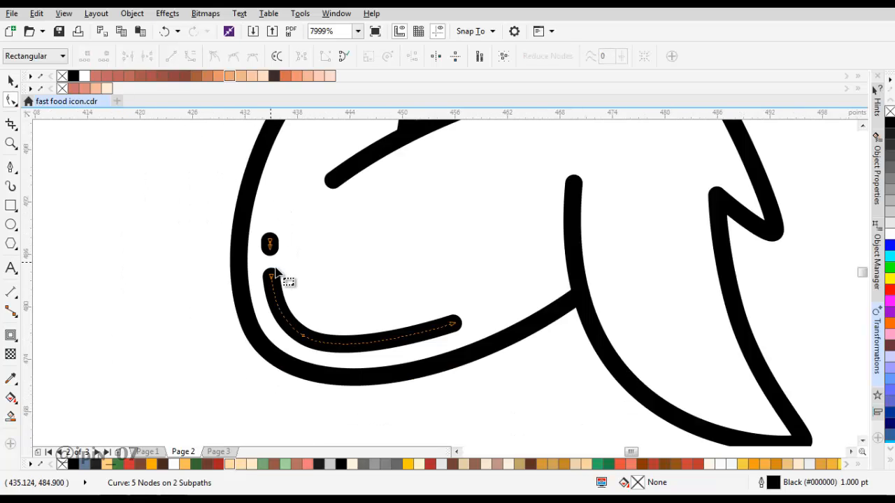
# Widen the gap below the short dash by adding a node on the longer line and deleting its upper end node
pyautogui.scroll(2, 272, 273)
pyautogui.doubleClick(267, 286)
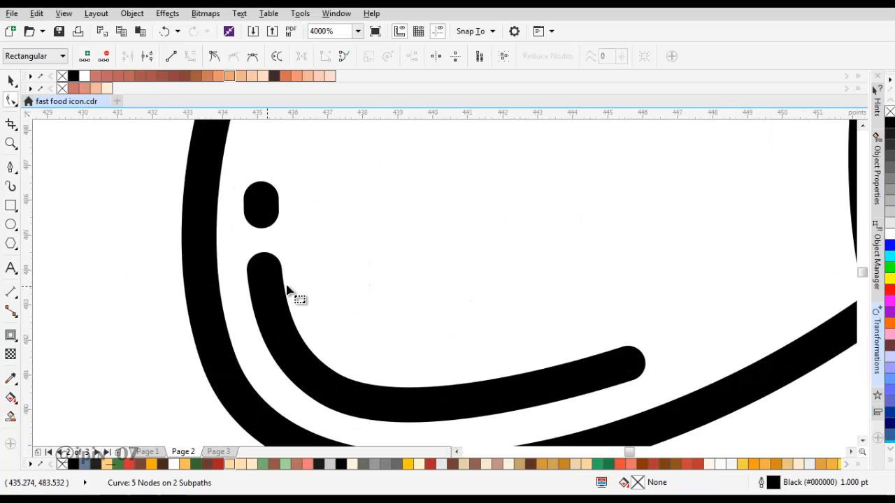
pyautogui.moveTo(296, 282); pyautogui.dragTo(248, 257)
pyautogui.press('Delete')
pyautogui.scroll(-3, 252, 318)
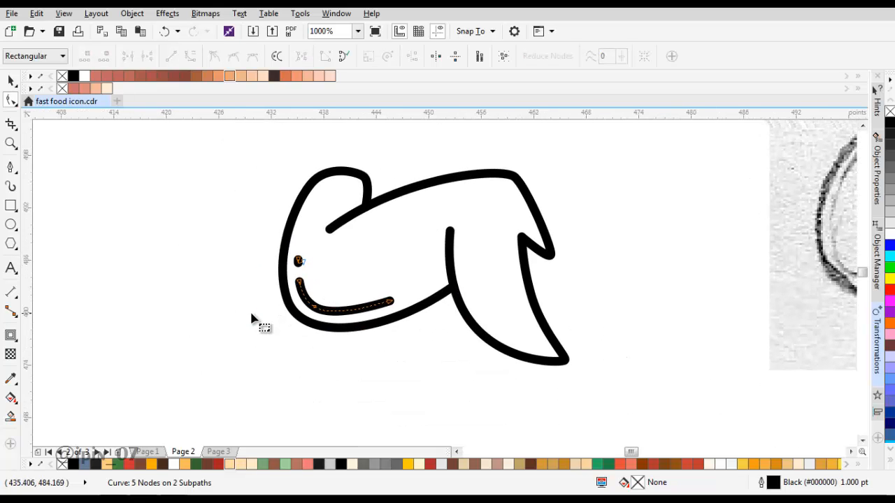
# Shift the lower tip node of the right-hand notch slightly inward and adjust the node handle on the tail's right edge
pyautogui.press('space')
pyautogui.click(258, 300)
pyautogui.scroll(-2, 332, 276)
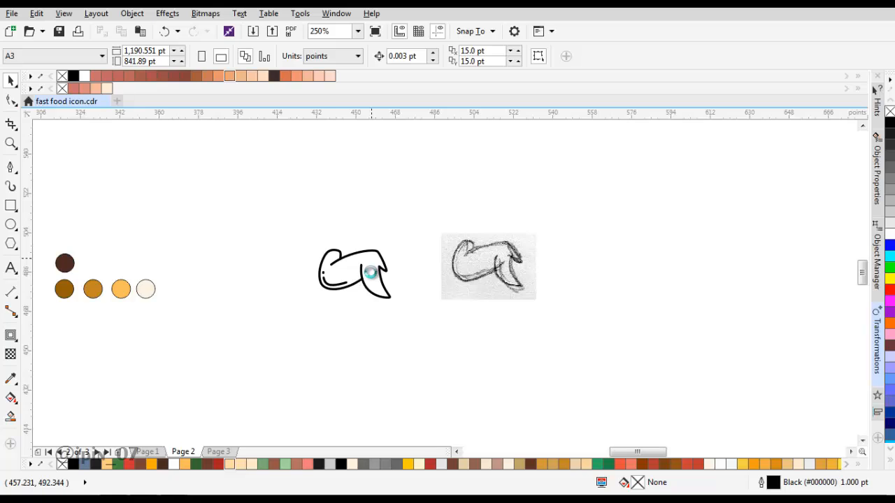
pyautogui.scroll(5, 371, 273)
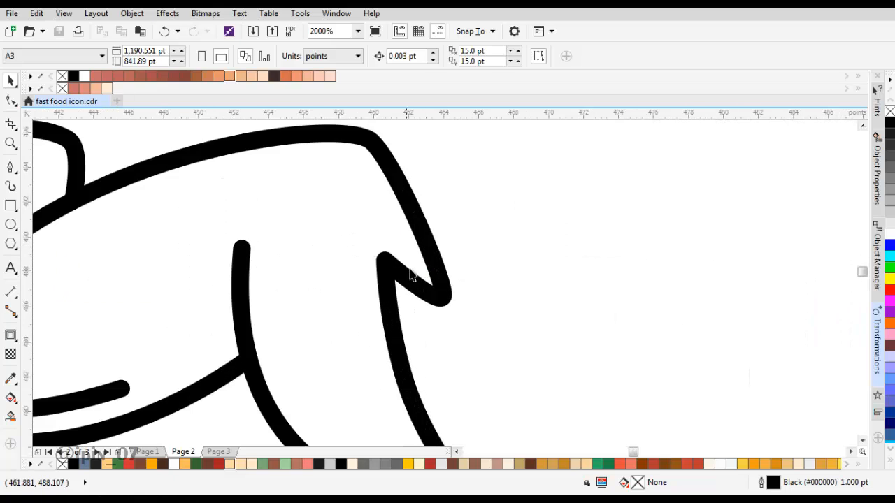
pyautogui.press('space')
pyautogui.click(442, 290)
pyautogui.moveTo(443, 300)
pyautogui.mouseDown()
pyautogui.moveTo(426, 290)
pyautogui.moveTo(438, 304)
pyautogui.mouseUp()
pyautogui.scroll(2, 439, 285)
pyautogui.scroll(-2, 377, 266)
pyautogui.scroll(-2, 330, 248)
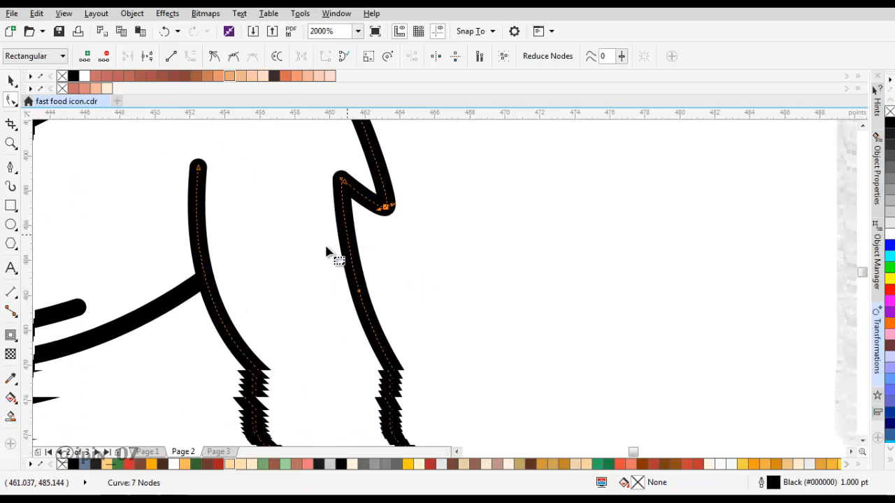
pyautogui.moveTo(381, 365); pyautogui.dragTo(378, 357)
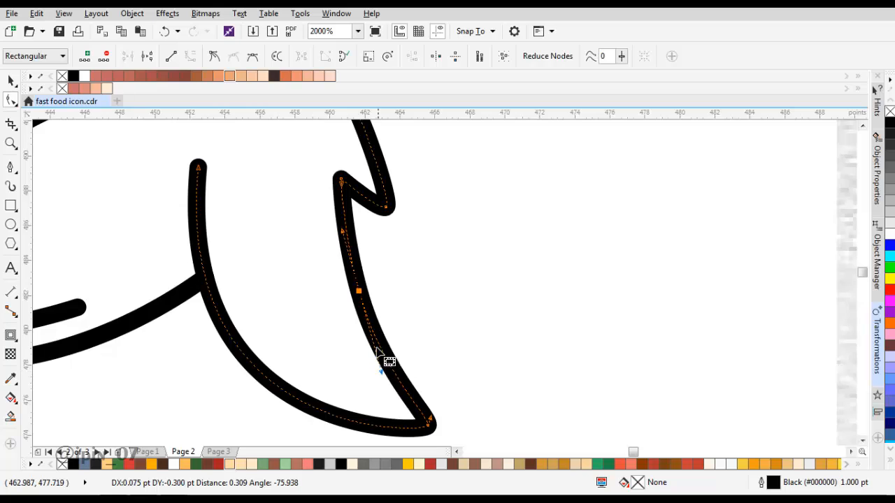
# Smart-fill the area enclosed by the body and tail outlines with C:40 M:20 Y:0 K:40 and a 0.5 pt outline
pyautogui.scroll(-2, 373, 327)
pyautogui.press('space')
pyautogui.scroll(1, 339, 271)
pyautogui.moveTo(338, 270); pyautogui.dragTo(378, 230)
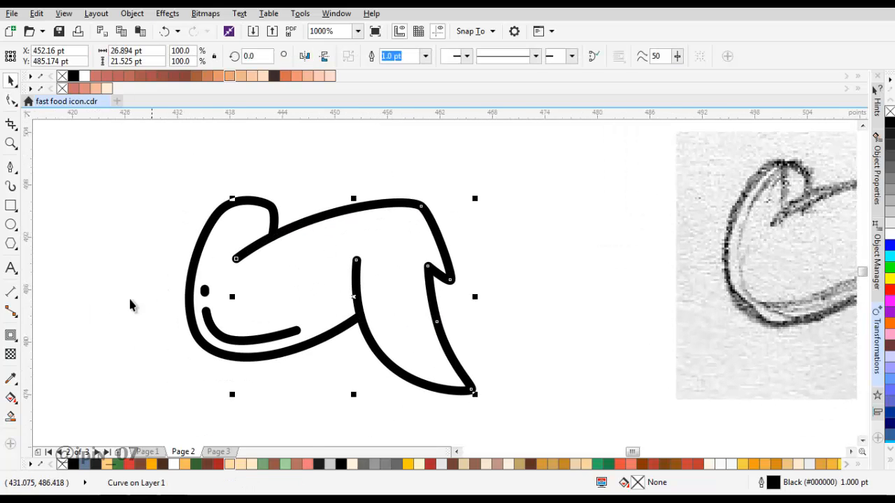
pyautogui.click(13, 418)
pyautogui.click(306, 280)
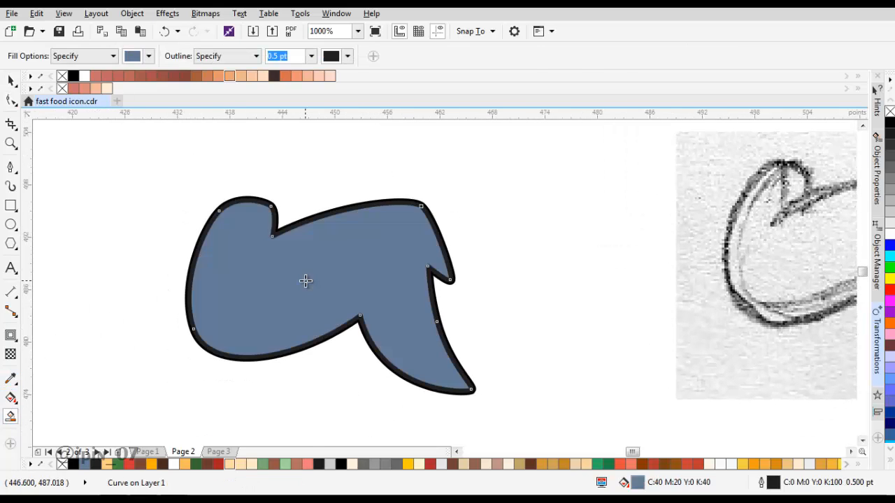
# Send the new blue-grey fill shape to the back of the layer, behind the outlines
pyautogui.press('space')
pyautogui.rightClick(327, 258)
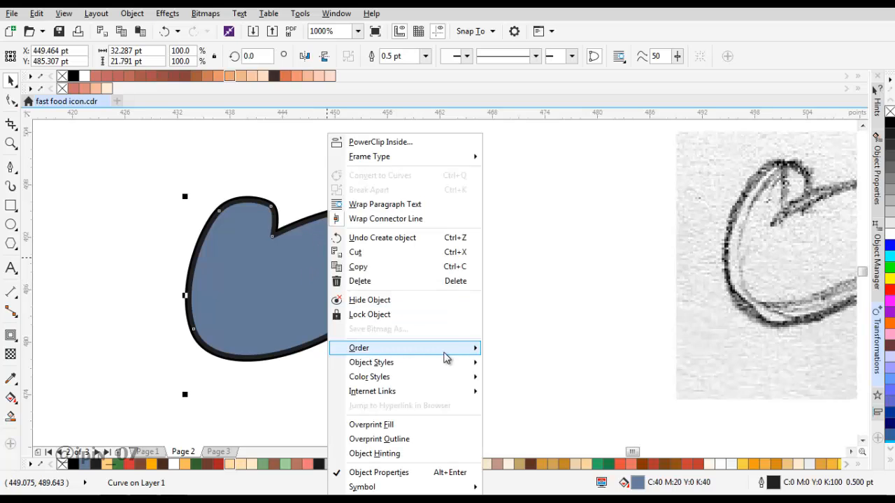
pyautogui.moveTo(476, 348)
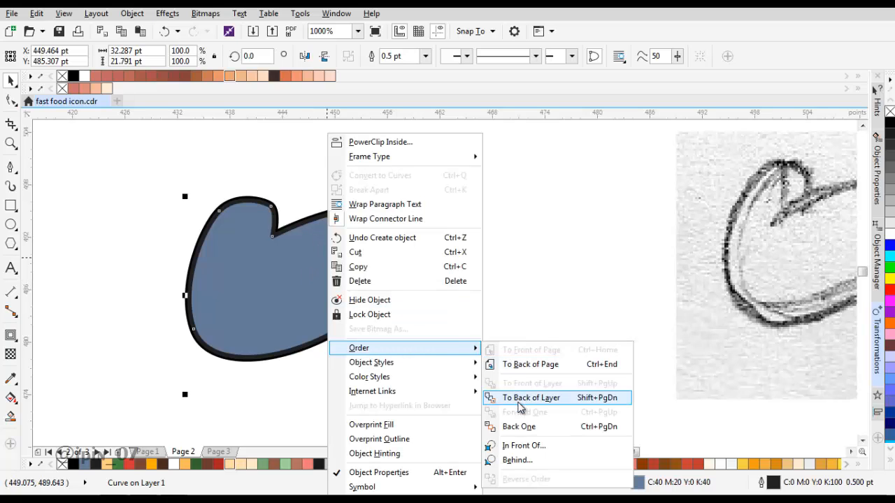
pyautogui.click(532, 399)
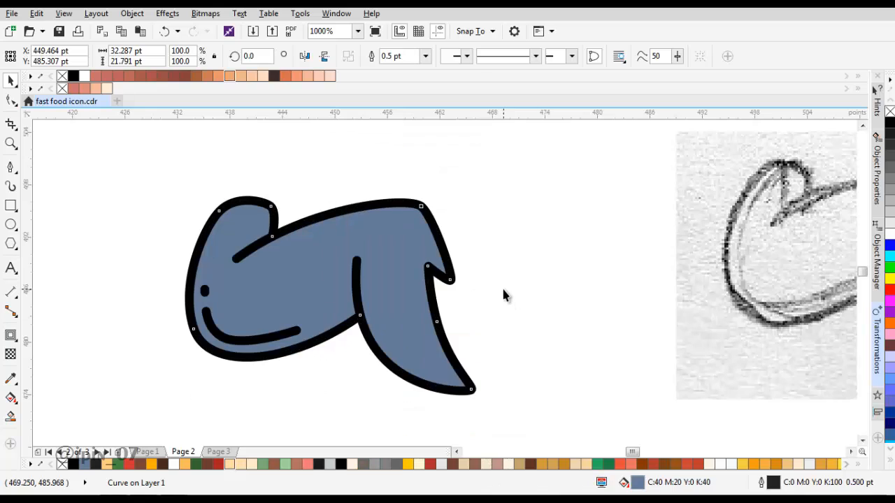
pyautogui.click(501, 287)
# Select the body outline, tail outline and accent line, and sample the dark brown colour from the upper swatch circle
pyautogui.moveTo(421, 263); pyautogui.dragTo(501, 250)
pyautogui.click(456, 273)
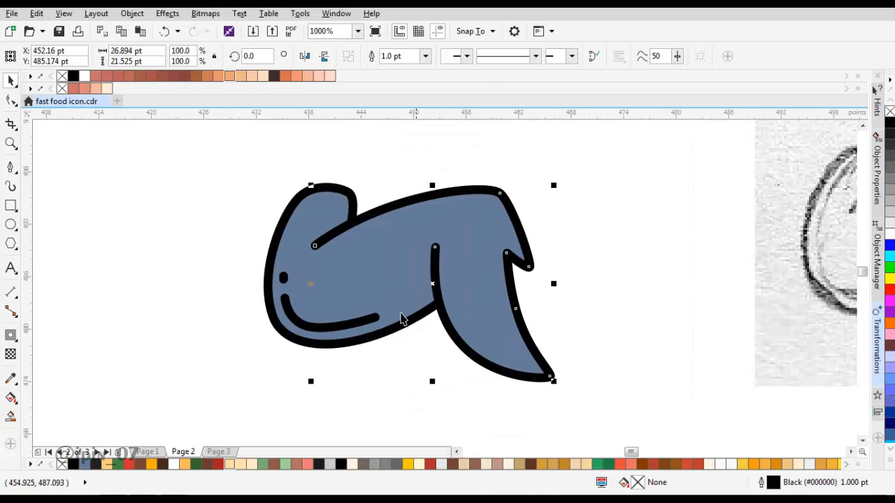
pyautogui.keyDown('shift'); pyautogui.click(383, 329); pyautogui.keyUp('shift')
pyautogui.keyDown('shift'); pyautogui.click(355, 320); pyautogui.keyUp('shift')
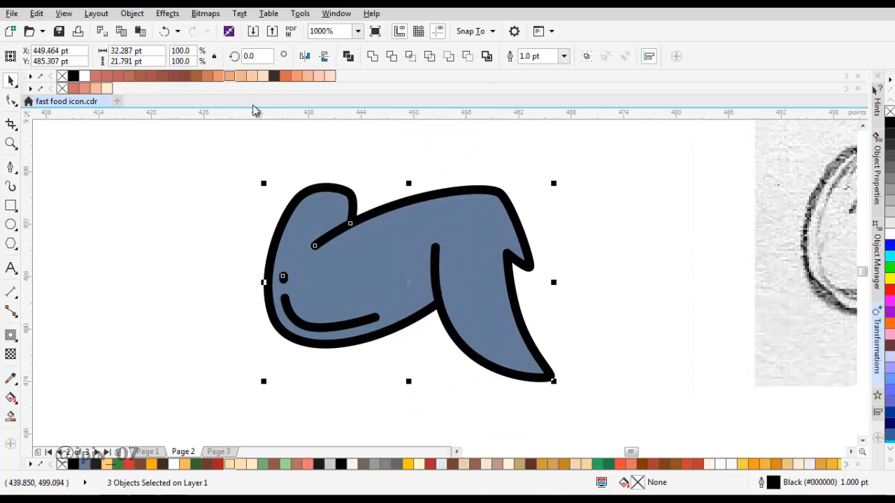
pyautogui.click(122, 35)
pyautogui.scroll(-1, 207, 135)
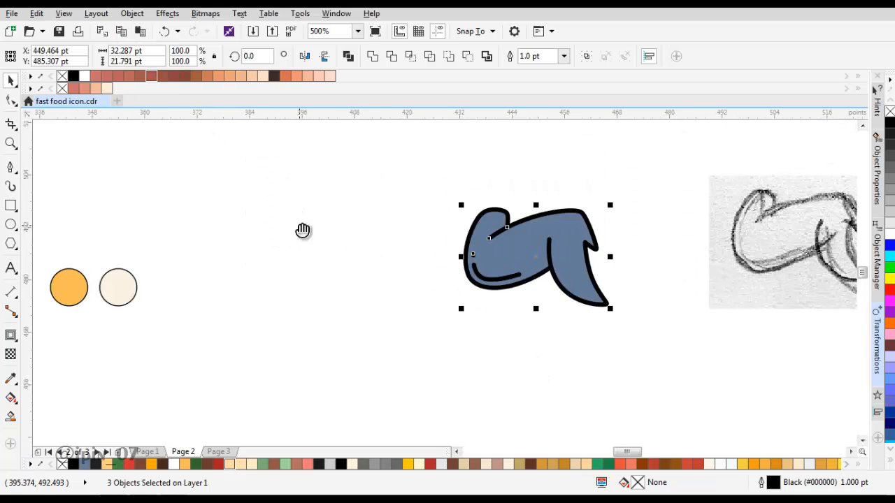
pyautogui.moveTo(302, 230); pyautogui.dragTo(564, 217)
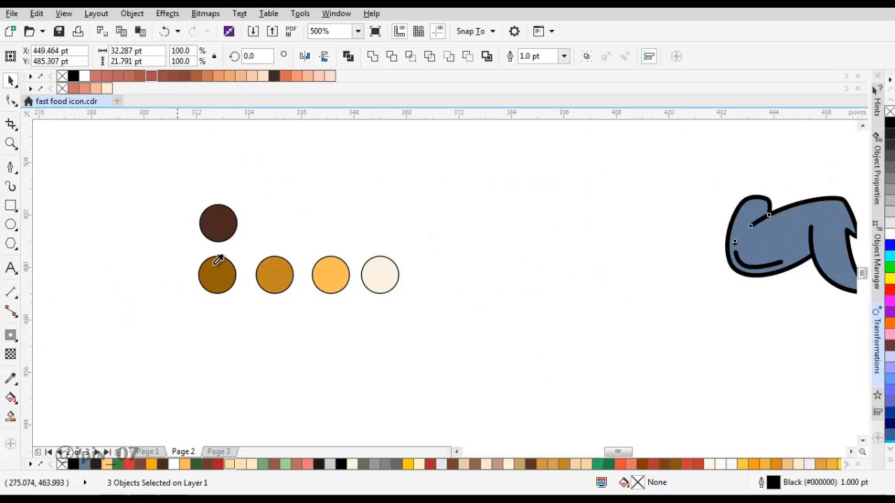
pyautogui.click(226, 223)
# Apply the sampled dark brown to the accent line, the body outline and the tail outline
pyautogui.moveTo(410, 238); pyautogui.dragTo(60, 238)
pyautogui.scroll(1, 367, 245)
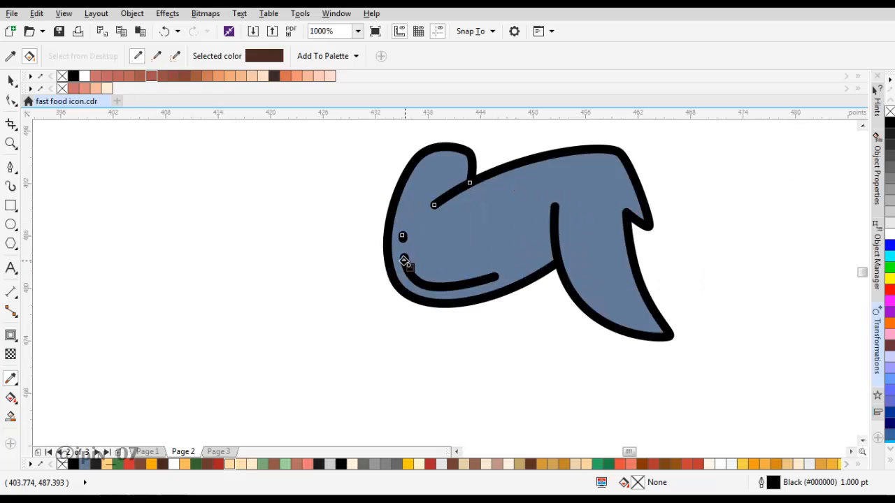
pyautogui.click(404, 260)
pyautogui.click(390, 262)
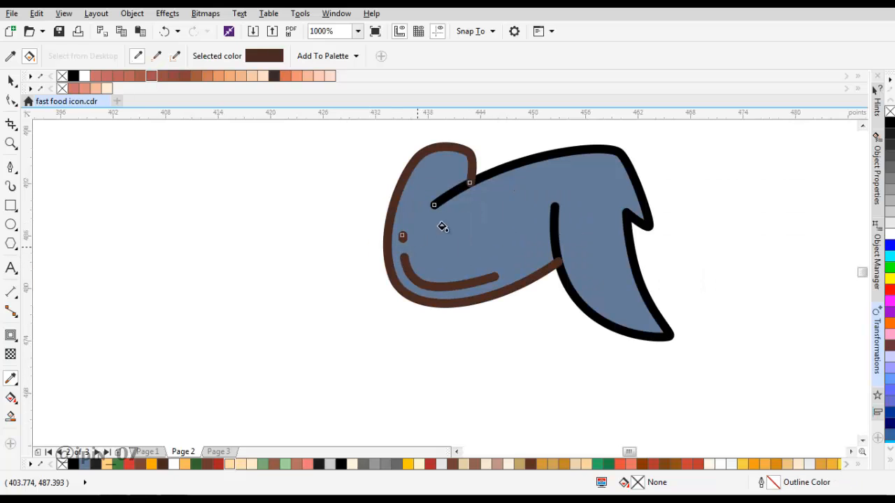
pyautogui.click(488, 161)
# Try to convert the outlines of the three brown curves to objects
pyautogui.hotkey('ctrl', 'a')
pyautogui.click(168, 13)
pyautogui.moveTo(140, 20)
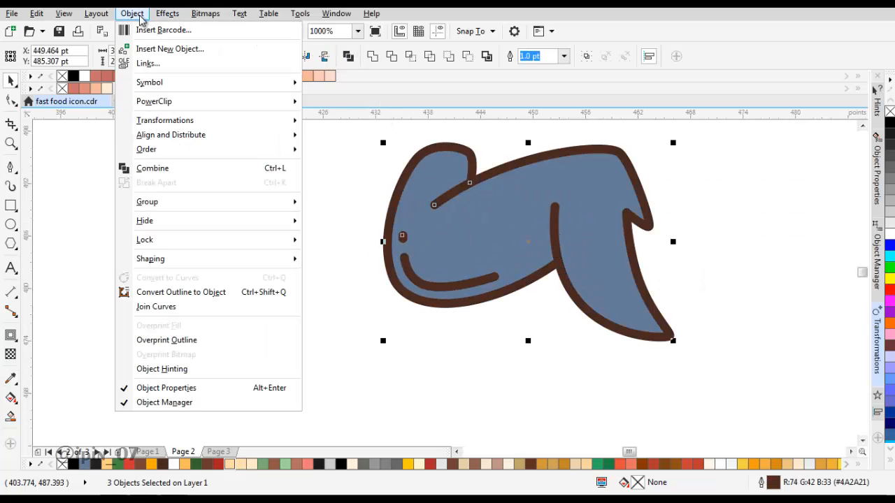
pyautogui.click(196, 293)
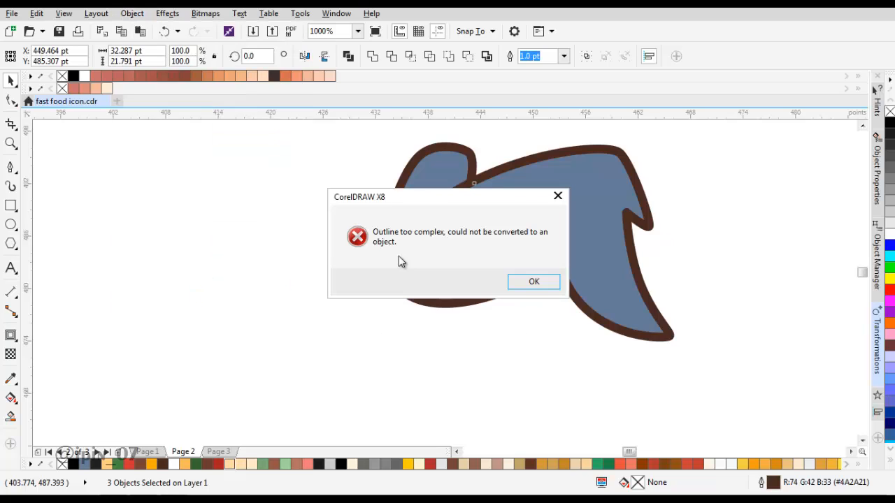
pyautogui.click(515, 285)
# Reselect the tail outline together with the other brown line shapes and convert its outline to an object
pyautogui.click(468, 258)
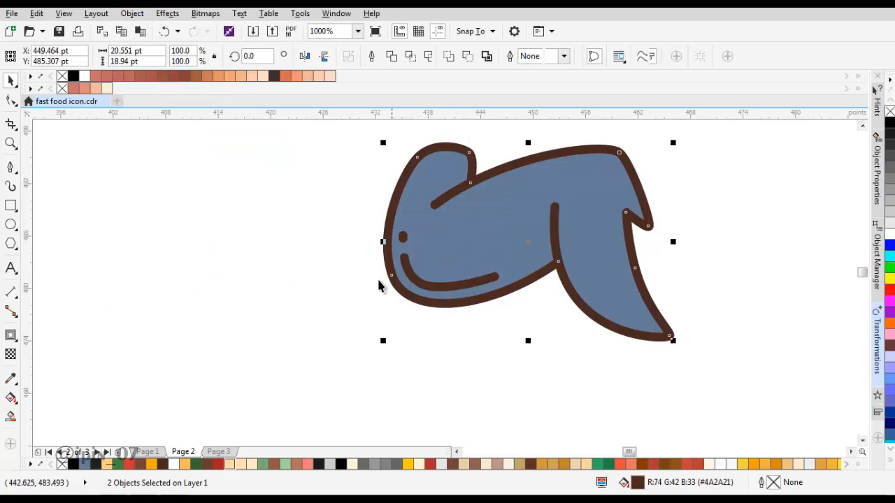
pyautogui.moveTo(509, 232); pyautogui.dragTo(459, 200)
pyautogui.scroll(1, 452, 265)
pyautogui.click(426, 249)
pyautogui.scroll(-2, 412, 269)
pyautogui.keyDown('shift'); pyautogui.click(380, 290); pyautogui.keyUp('shift')
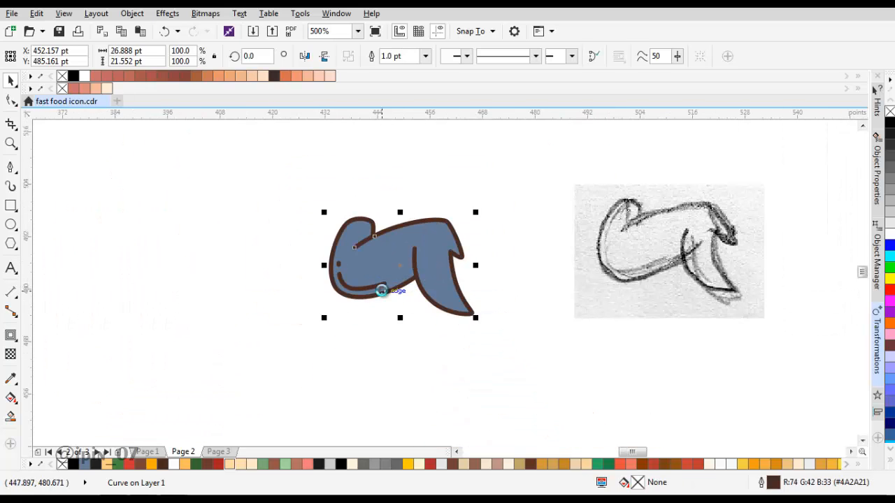
pyautogui.scroll(1, 377, 288)
pyautogui.click(167, 14)
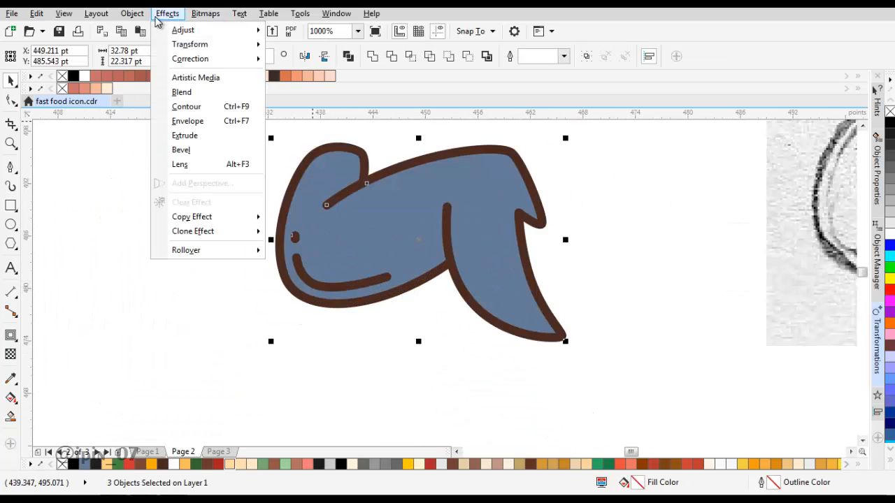
pyautogui.moveTo(136, 14)
pyautogui.click(194, 293)
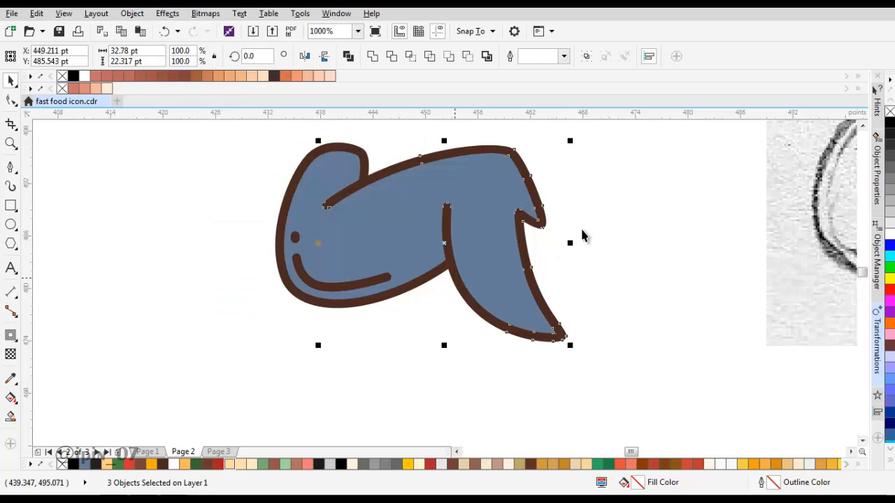
pyautogui.click(616, 198)
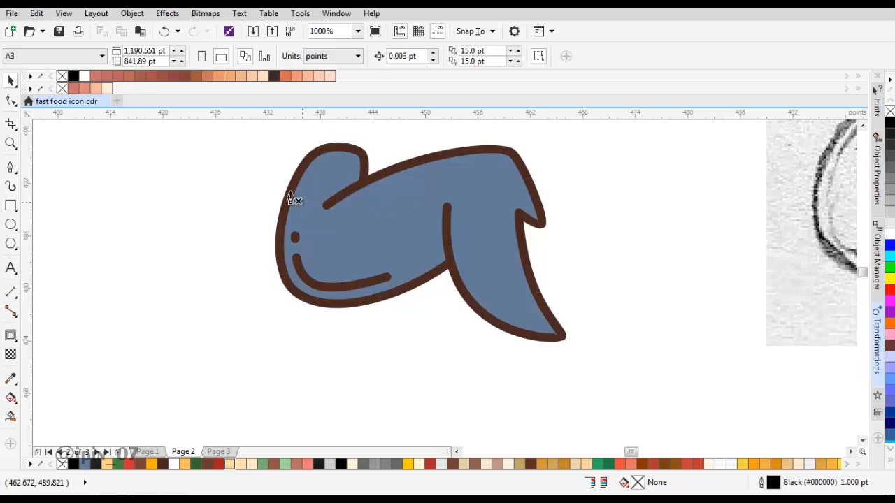
# Draw a closed curve about 33.7 by 39 pt that sweeps down through the body's left part and loops around outside it
pyautogui.press('p')
pyautogui.scroll(1, 307, 180)
pyautogui.scroll(1, 360, 179)
pyautogui.scroll(1, 378, 152)
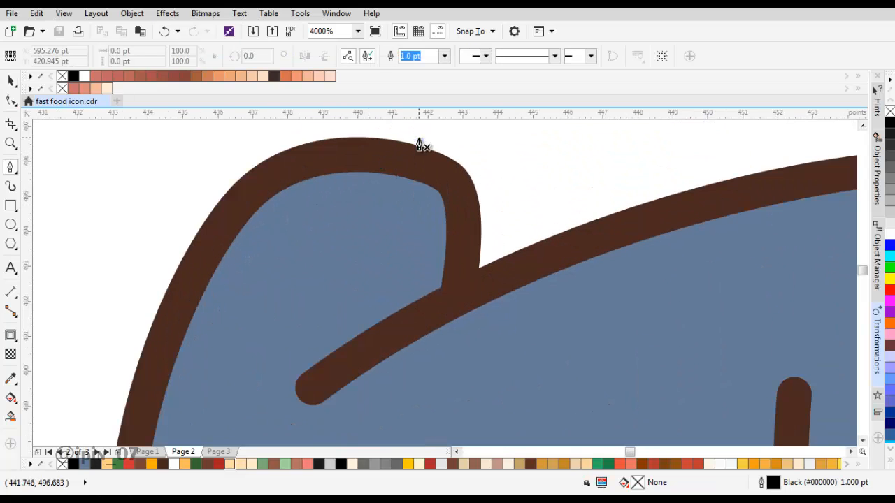
pyautogui.moveTo(420, 145); pyautogui.dragTo(299, 184)
pyautogui.scroll(-1, 250, 280)
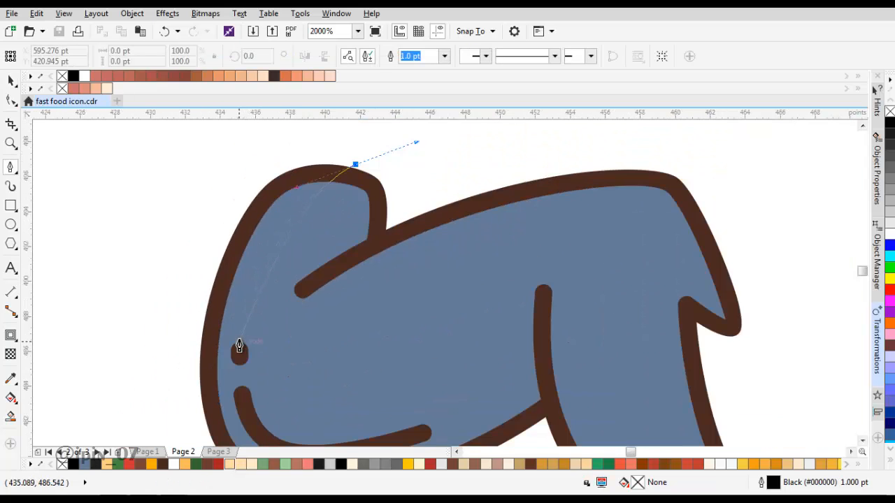
pyautogui.moveTo(237, 404)
pyautogui.mouseDown()
pyautogui.moveTo(230, 425)
pyautogui.moveTo(230, 268)
pyautogui.mouseUp()
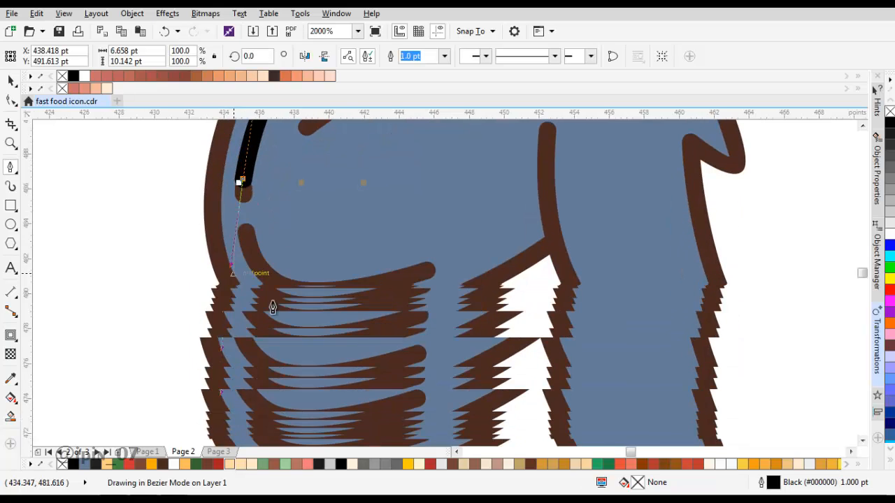
pyautogui.moveTo(404, 322); pyautogui.dragTo(525, 306)
pyautogui.scroll(-1, 388, 346)
pyautogui.scroll(-1, 343, 370)
pyautogui.moveTo(258, 370); pyautogui.dragTo(226, 318)
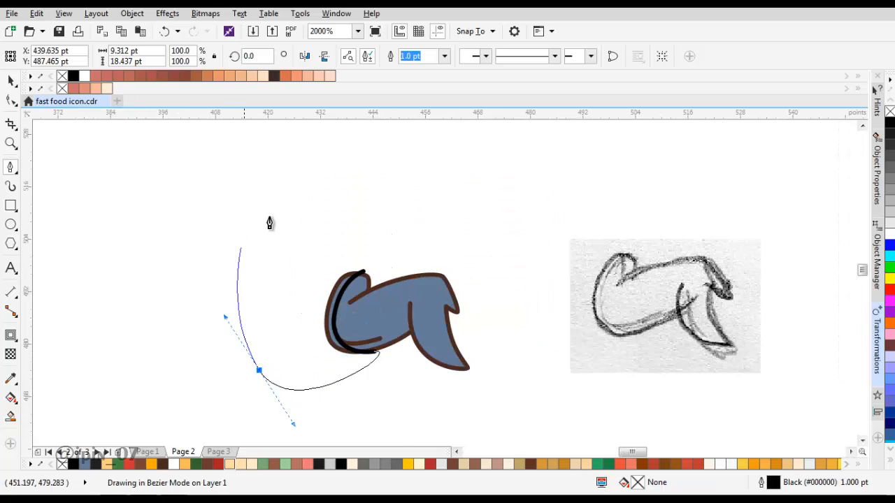
pyautogui.moveTo(262, 223); pyautogui.dragTo(302, 208)
pyautogui.scroll(1, 406, 241)
pyautogui.moveTo(322, 303); pyautogui.dragTo(394, 251)
pyautogui.moveTo(394, 352); pyautogui.dragTo(399, 243)
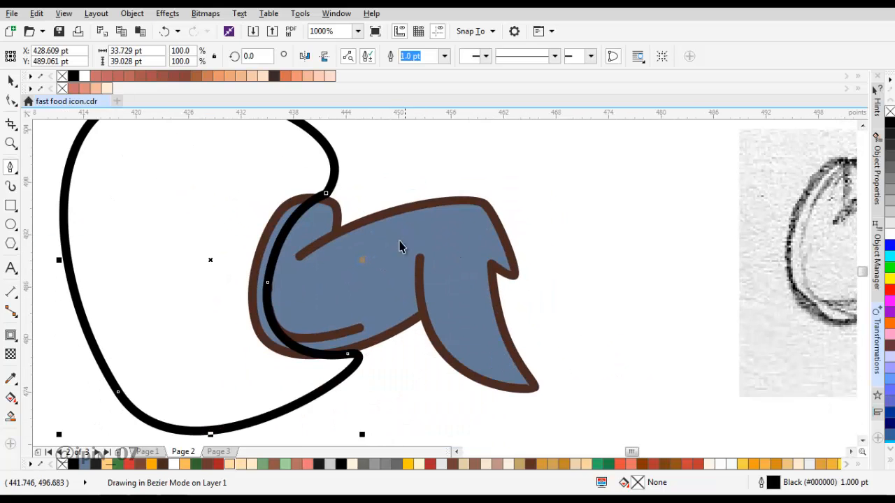
# Intersect the large closed curve with the blue-grey fill shape, and delete the large curve
pyautogui.press('space')
pyautogui.keyDown('shift'); pyautogui.click(398, 242); pyautogui.keyUp('shift')
pyautogui.click(411, 59)
pyautogui.moveTo(285, 167); pyautogui.dragTo(224, 190)
pyautogui.press('Delete')
pyautogui.press('space')
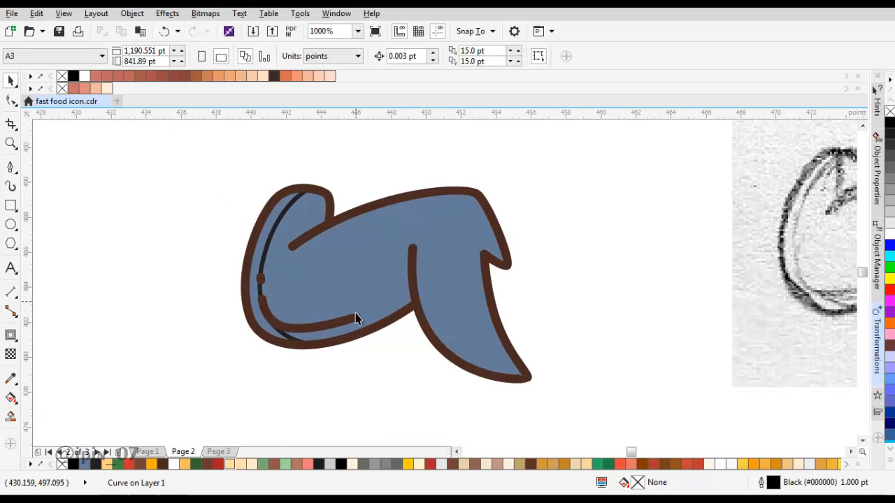
# Draw a closed leaf-shaped curve about 6.2 by 12.1 pt along the tail's left edge, overlapping the lower body
pyautogui.scroll(1, 356, 315)
pyautogui.hotkey('ctrl', 'z')
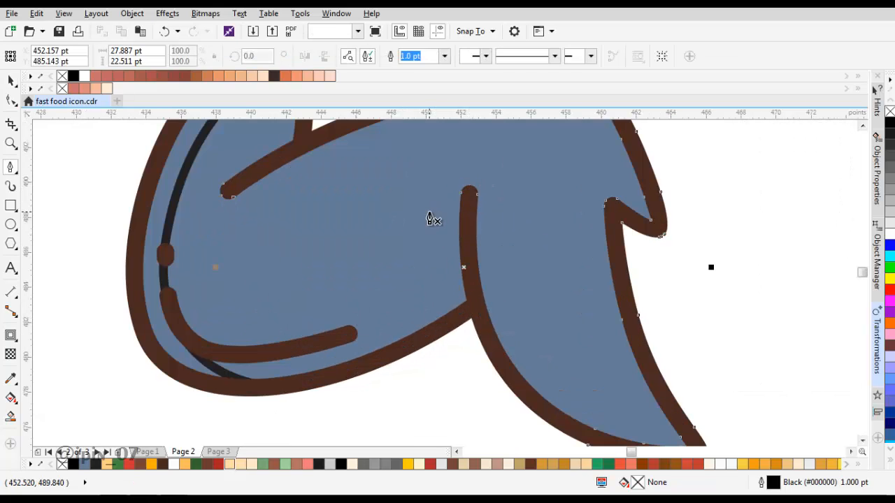
pyautogui.hotkey('ctrl', 'z')
pyautogui.moveTo(464, 187); pyautogui.dragTo(422, 226)
pyautogui.moveTo(394, 312); pyautogui.dragTo(402, 265)
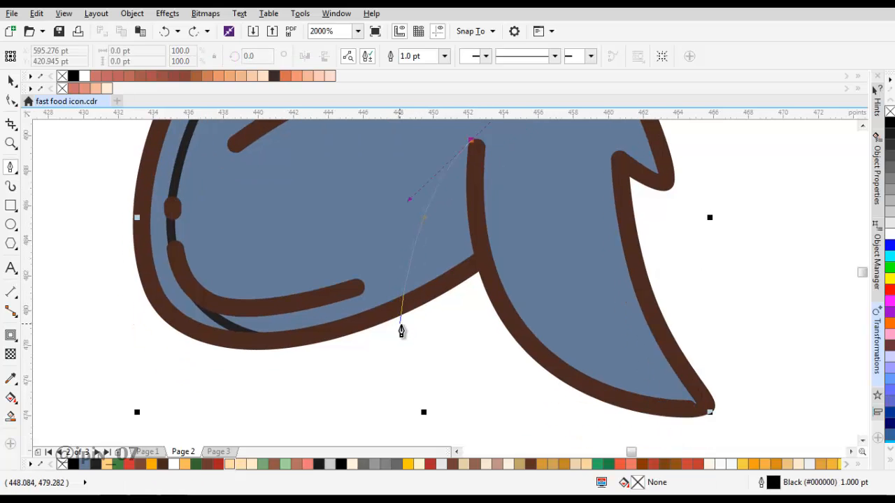
pyautogui.moveTo(411, 367); pyautogui.dragTo(421, 386)
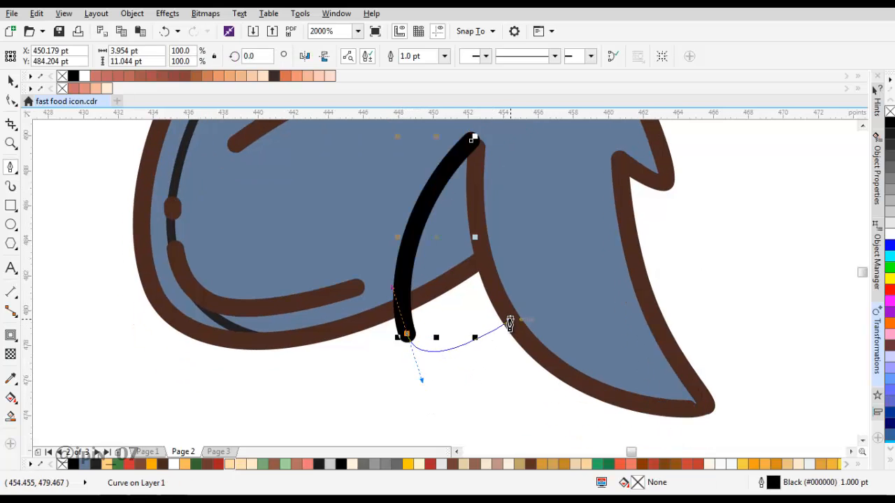
pyautogui.moveTo(509, 319); pyautogui.dragTo(476, 244)
pyautogui.scroll(1, 477, 244)
pyautogui.moveTo(472, 168); pyautogui.dragTo(464, 289)
pyautogui.scroll(3, 556, 210)
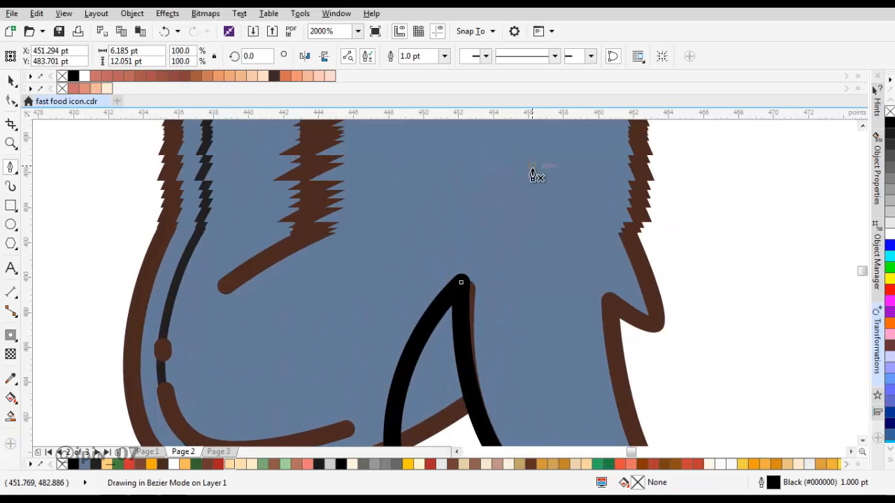
pyautogui.scroll(3, 559, 184)
pyautogui.scroll(2, 567, 182)
pyautogui.moveTo(562, 168); pyautogui.dragTo(622, 198)
pyautogui.scroll(-2, 643, 208)
pyautogui.click(671, 202)
pyautogui.moveTo(678, 240); pyautogui.dragTo(527, 196)
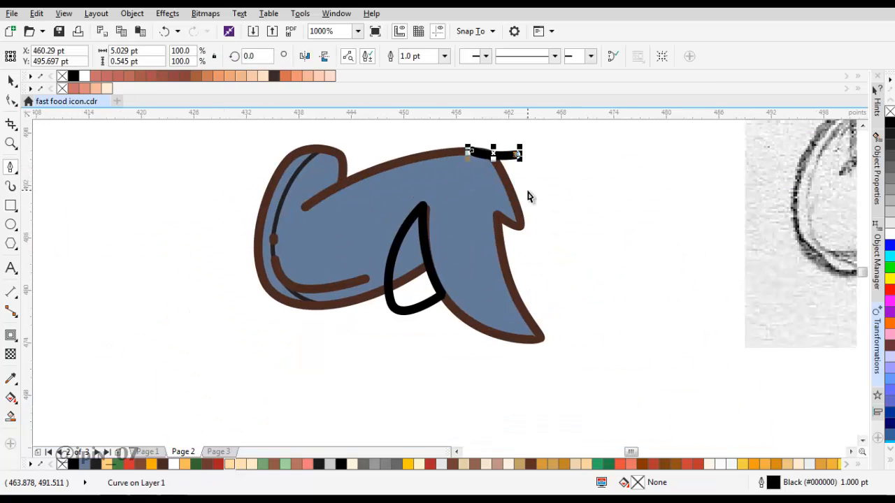
pyautogui.hotkey('ctrl', 'z')
pyautogui.scroll(4, 489, 161)
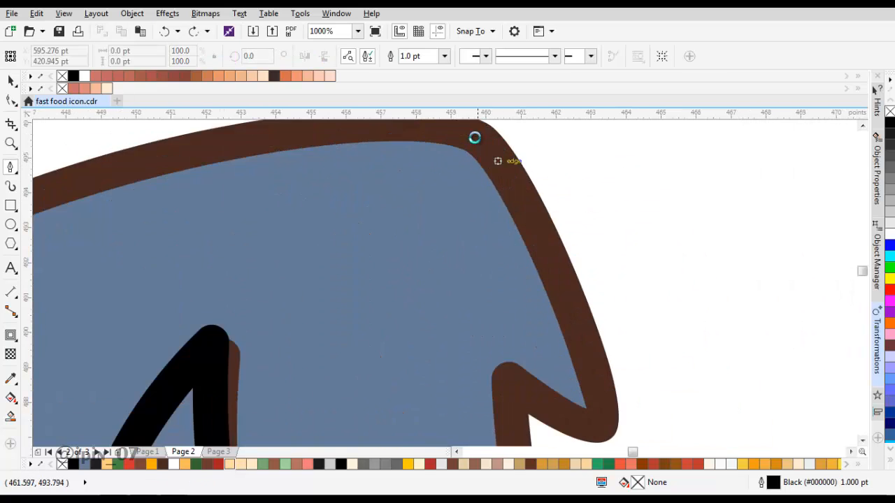
pyautogui.scroll(-2, 448, 185)
pyautogui.scroll(-3, 406, 192)
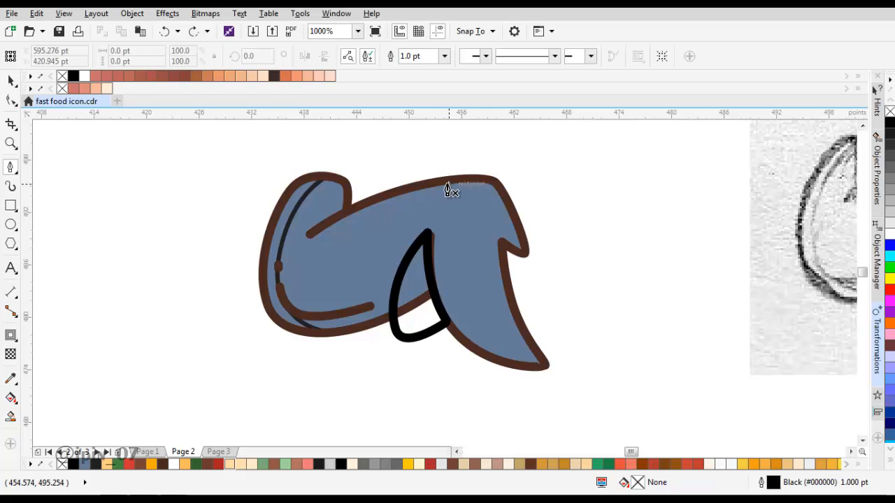
# Draw an open curve about 13.5 by 25.4 pt from above the body's upper edge, down past the tail's outer side and around its tip
pyautogui.scroll(1, 448, 190)
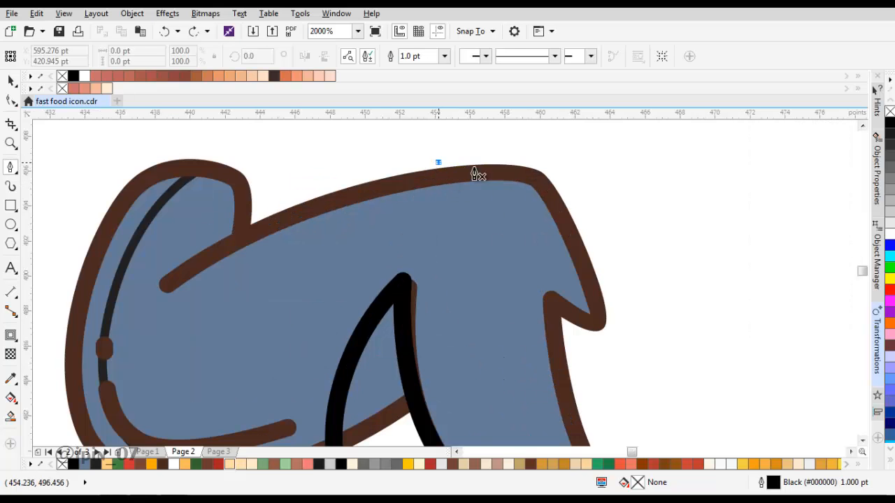
pyautogui.moveTo(474, 168); pyautogui.dragTo(498, 172)
pyautogui.scroll(1, 518, 197)
pyautogui.moveTo(557, 220); pyautogui.dragTo(571, 244)
pyautogui.moveTo(599, 321); pyautogui.dragTo(562, 341)
pyautogui.scroll(-2, 610, 372)
pyautogui.scroll(1, 525, 318)
pyautogui.moveTo(522, 298); pyautogui.dragTo(499, 270)
pyautogui.moveTo(490, 271); pyautogui.dragTo(496, 339)
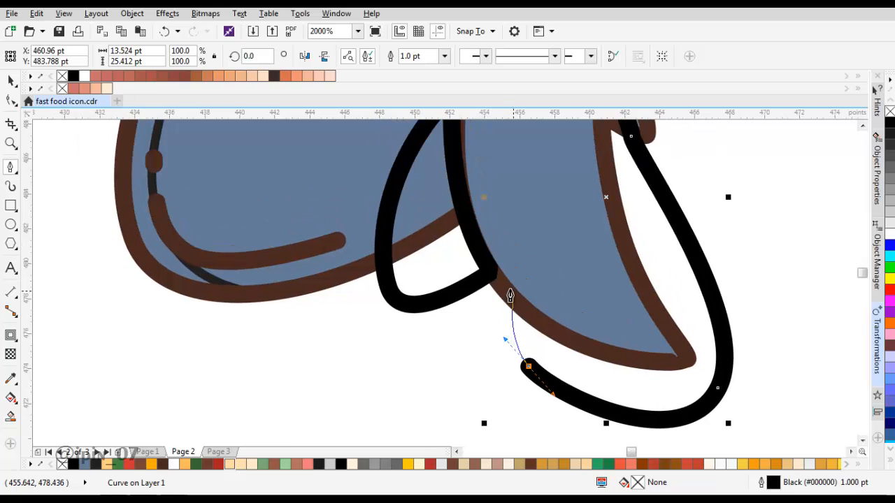
pyautogui.click(506, 291)
pyautogui.click(507, 291)
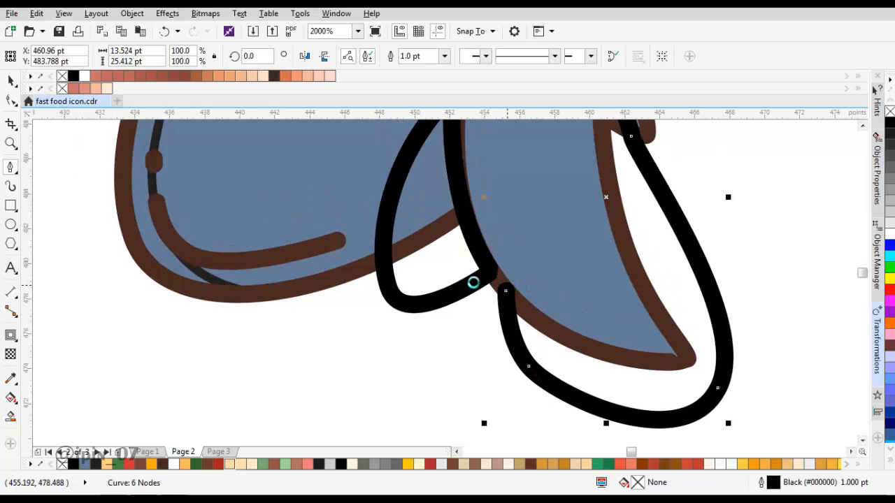
pyautogui.press('Delete')
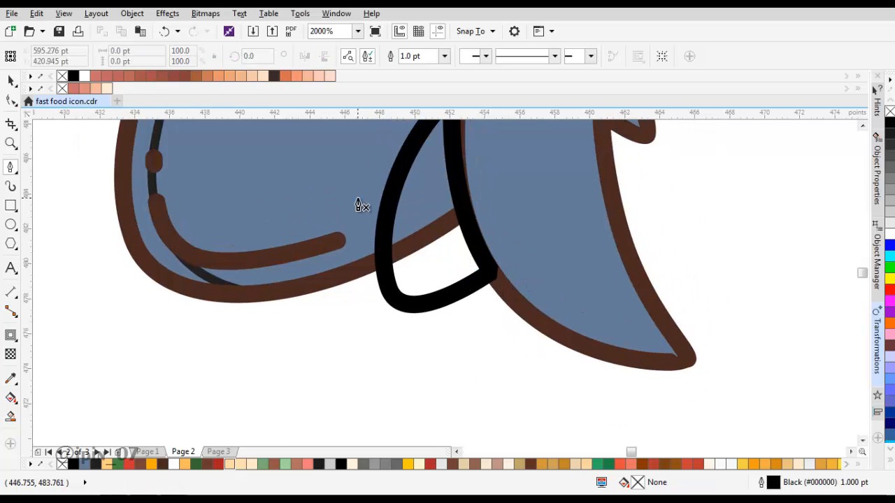
pyautogui.hotkey('ctrl', 'z')
pyautogui.hotkey('ctrl', 'z')
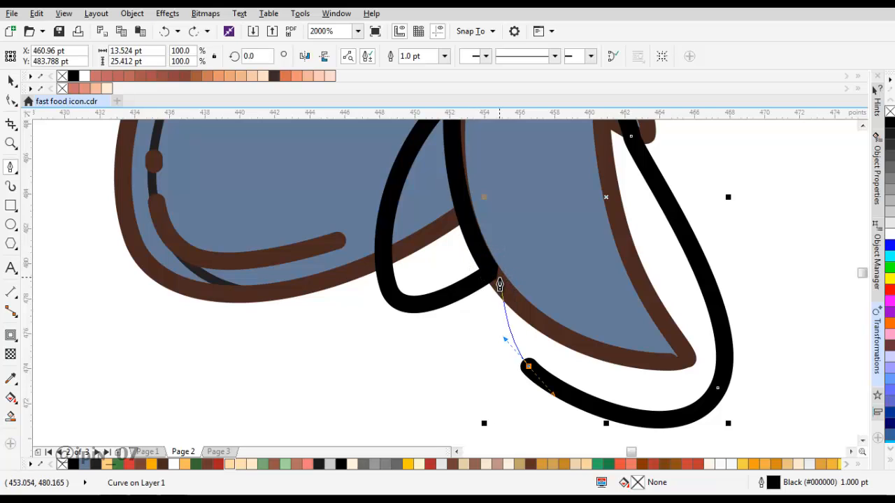
# Continue the curve to the tail's inner edge, up through the tail to the body's upper edge, and close it at its start
pyautogui.click(497, 281)
pyautogui.scroll(1, 564, 258)
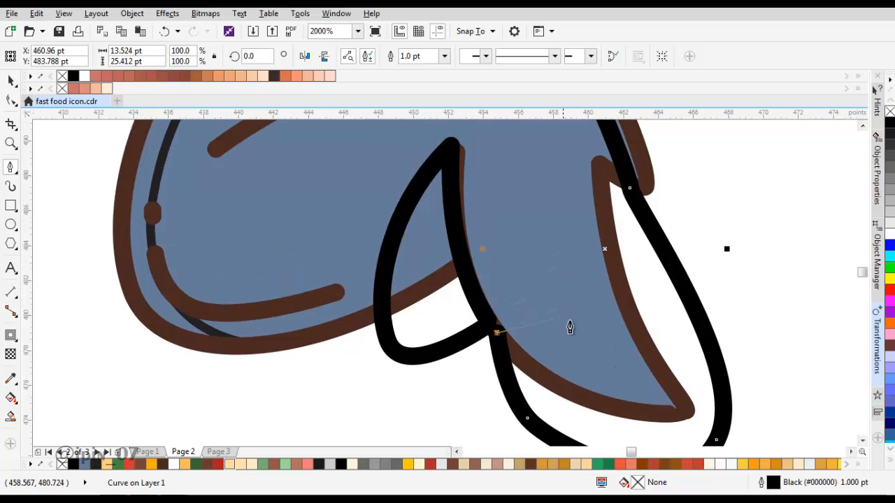
pyautogui.moveTo(575, 328); pyautogui.dragTo(592, 312)
pyautogui.hotkey('ctrl', 'z')
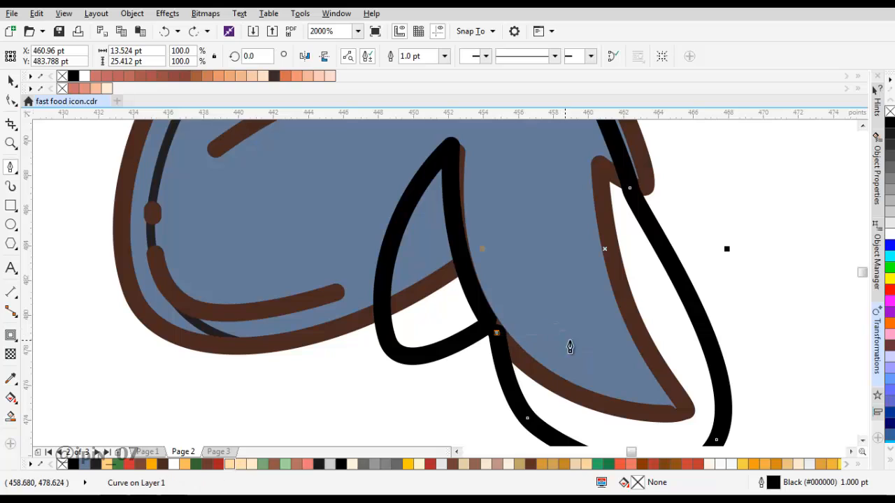
pyautogui.moveTo(566, 341); pyautogui.dragTo(584, 328)
pyautogui.moveTo(534, 123); pyautogui.dragTo(535, 259)
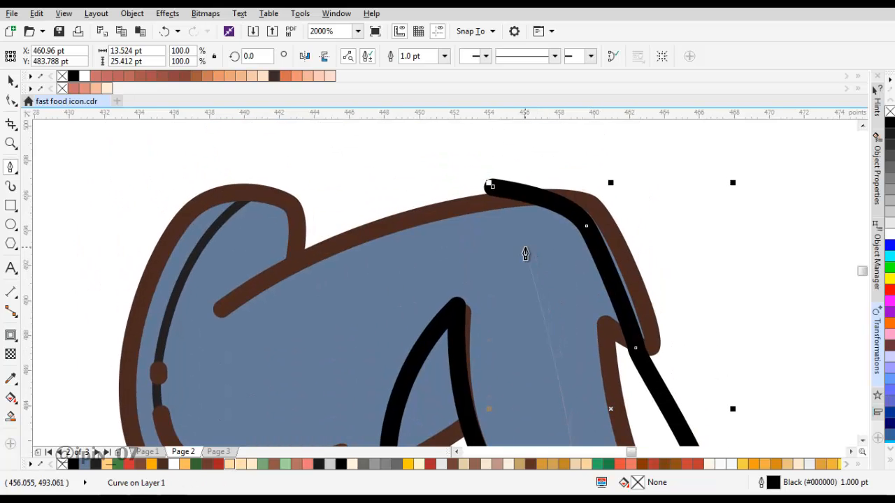
pyautogui.moveTo(490, 226); pyautogui.dragTo(467, 212)
pyautogui.click(417, 207)
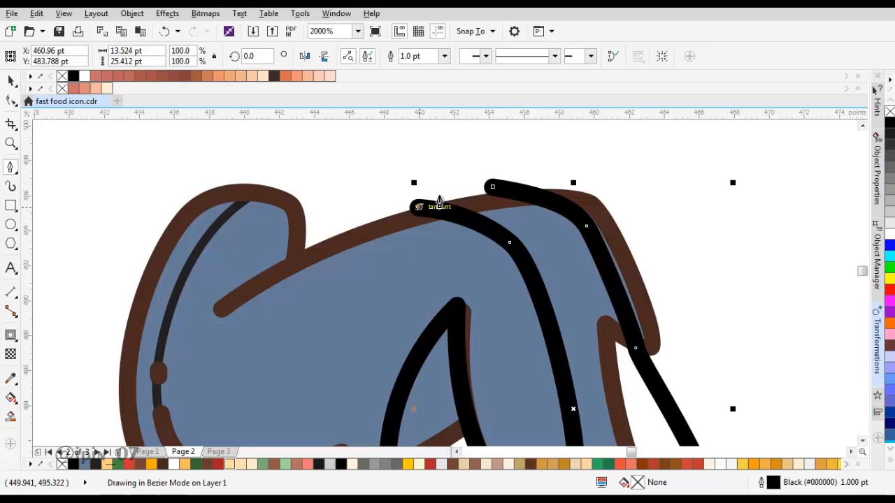
pyautogui.click(494, 187)
# Combine the leaf-shaped curve and the larger closed curve around the tail into one object
pyautogui.scroll(-2, 455, 201)
pyautogui.press('space')
pyautogui.keyDown('shift'); pyautogui.click(454, 336); pyautogui.keyUp('shift')
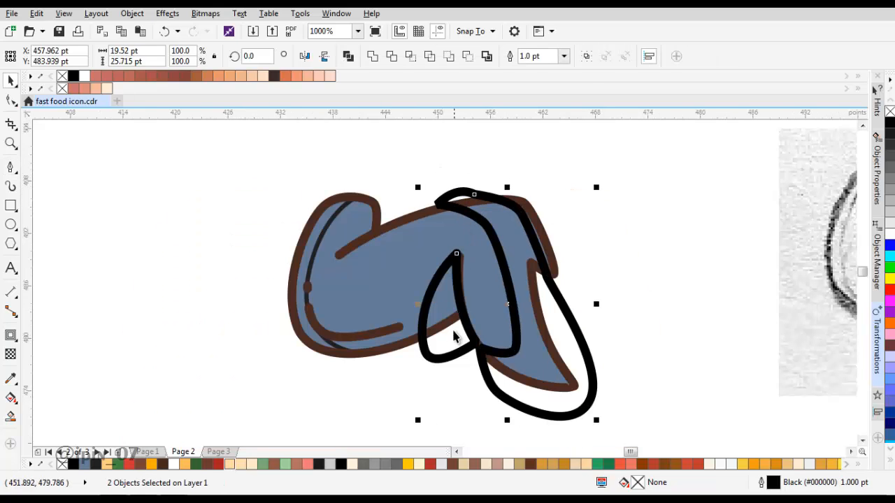
pyautogui.hotkey('ctrl', 'l')
# Intersect the combined black curve with the blue-grey fill shape, and delete the combined curve
pyautogui.keyDown('shift'); pyautogui.click(436, 234); pyautogui.keyUp('shift')
pyautogui.click(411, 56)
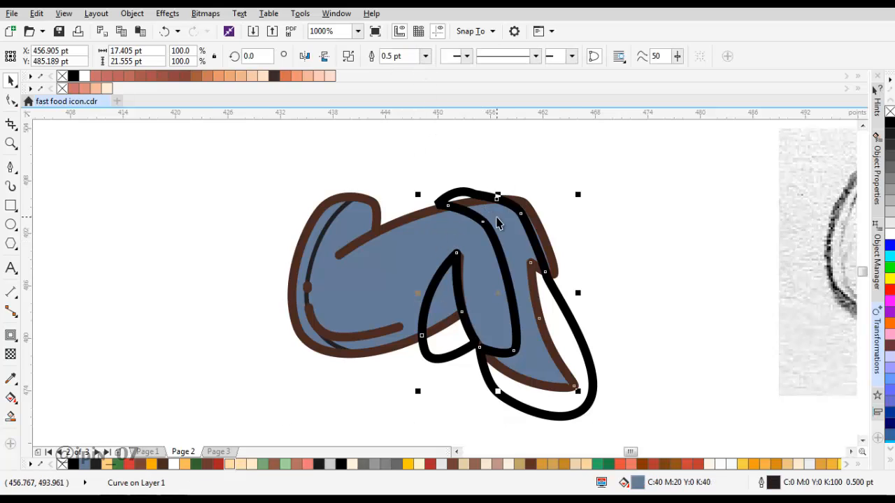
pyautogui.moveTo(516, 204); pyautogui.dragTo(621, 215)
pyautogui.press('Delete')
pyautogui.scroll(-2, 563, 244)
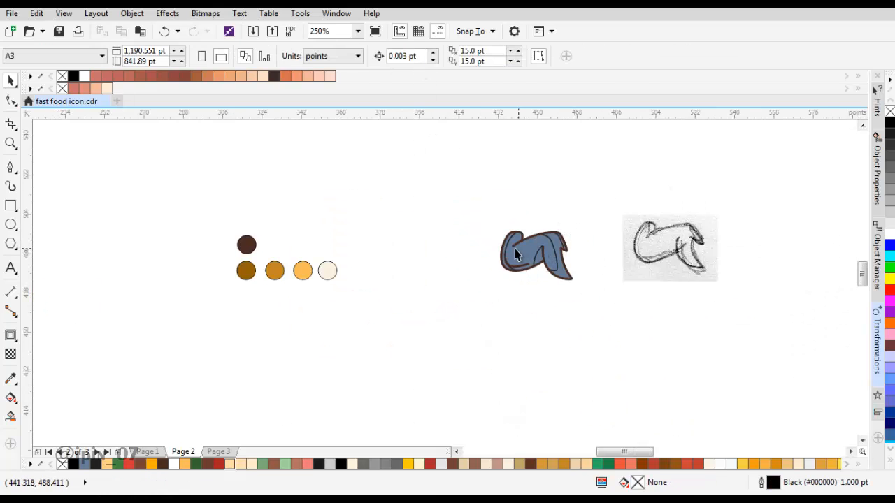
# Draw four small circles, about 0.75 to 1.3 pt in diameter, scattered across the main part of the body
pyautogui.scroll(1, 516, 255)
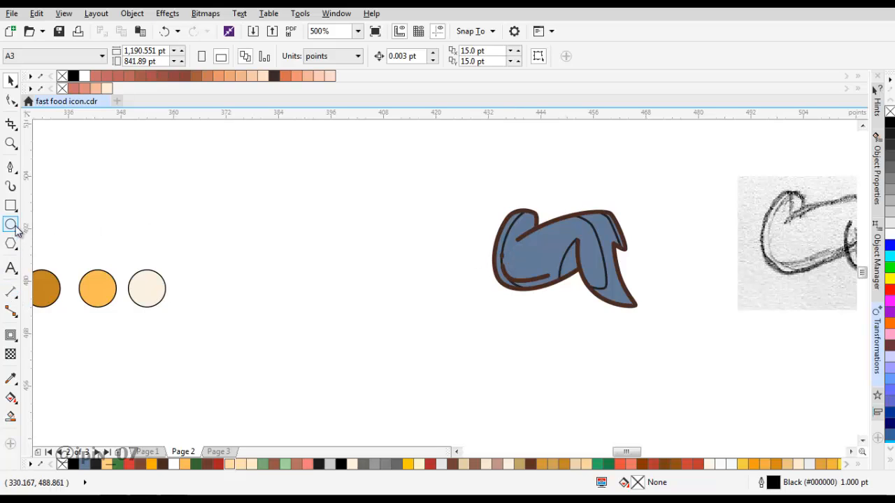
pyautogui.scroll(2, 559, 261)
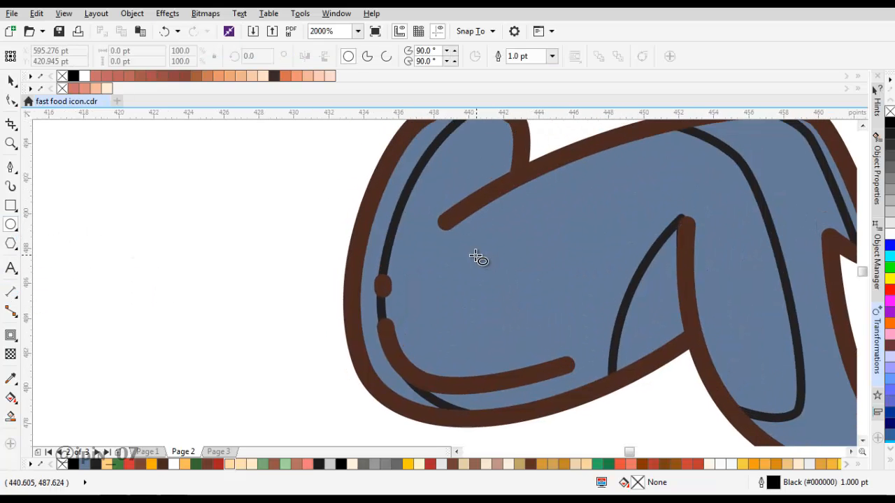
pyautogui.moveTo(462, 238); pyautogui.dragTo(501, 277)
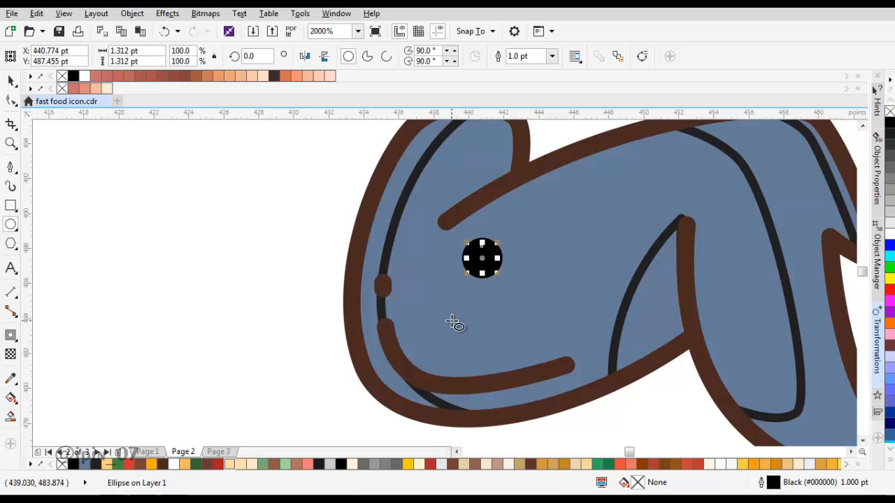
pyautogui.moveTo(467, 344); pyautogui.dragTo(485, 362)
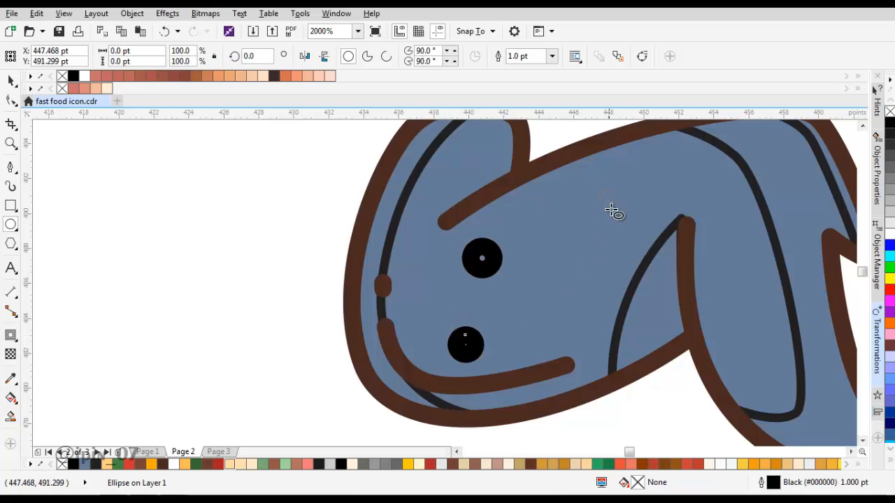
pyautogui.moveTo(599, 193); pyautogui.dragTo(614, 216)
pyautogui.moveTo(573, 288); pyautogui.dragTo(583, 300)
# Draw three circles on the tail side: about 0.94 pt inside the tail, 1.16 pt near its upper edge and 1.05 pt near its tip
pyautogui.moveTo(682, 302); pyautogui.dragTo(463, 267)
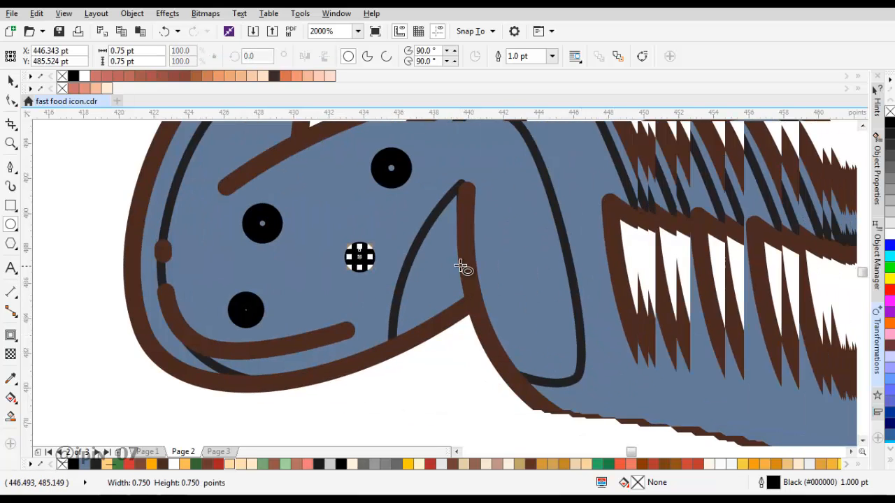
pyautogui.moveTo(567, 213); pyautogui.dragTo(560, 288)
pyautogui.moveTo(512, 334); pyautogui.dragTo(529, 352)
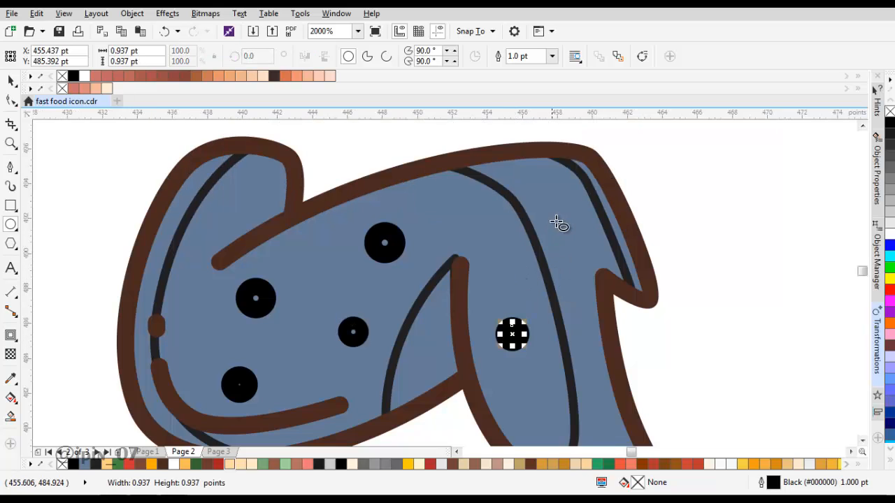
pyautogui.moveTo(564, 215); pyautogui.dragTo(585, 236)
pyautogui.scroll(-2, 585, 235)
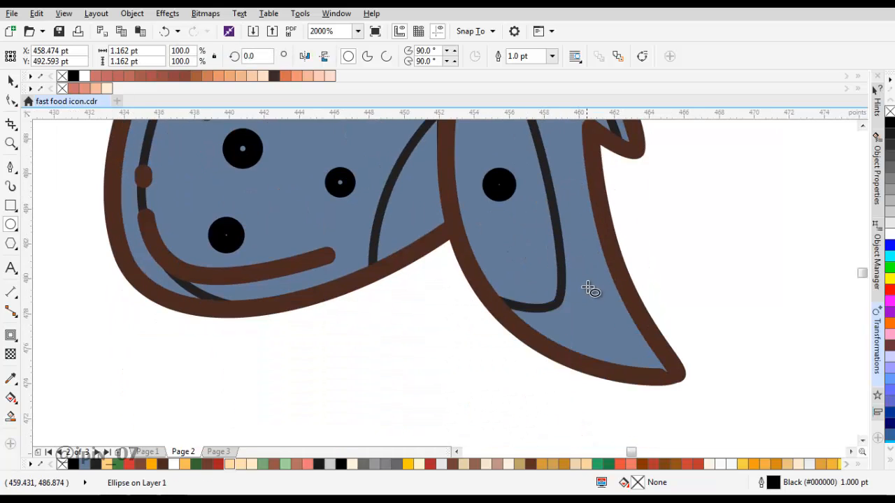
pyautogui.moveTo(587, 311); pyautogui.dragTo(576, 292)
# Select all seven small circles on the shape and set their outline width to Hairline
pyautogui.scroll(-3, 584, 252)
pyautogui.press('space')
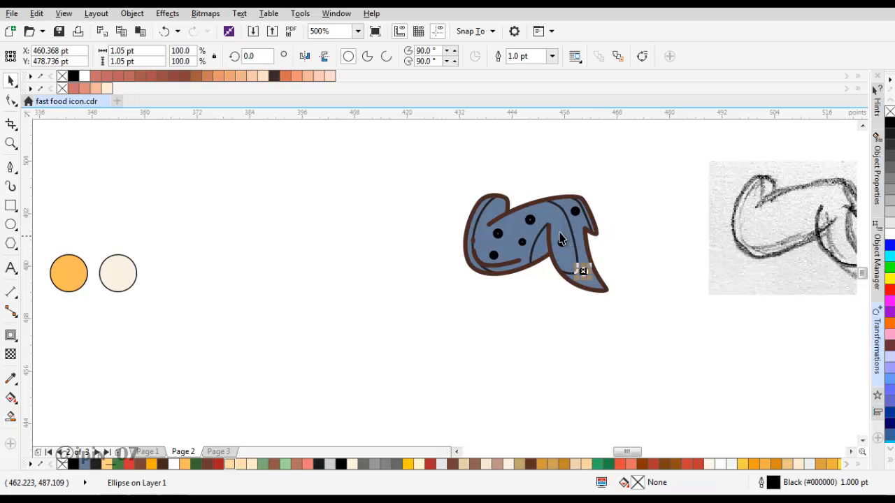
pyautogui.scroll(1, 553, 207)
pyautogui.scroll(-1, 563, 189)
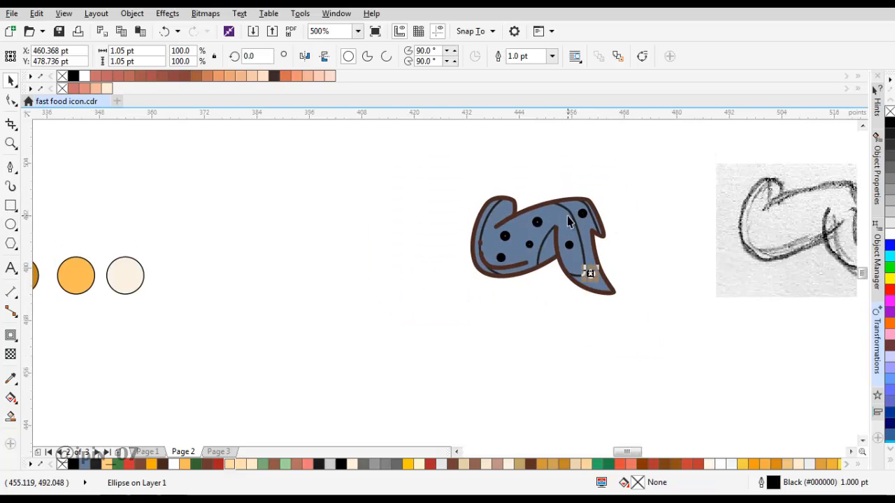
pyautogui.scroll(1, 587, 226)
pyautogui.keyDown('shift'); pyautogui.click(550, 264); pyautogui.keyUp('shift')
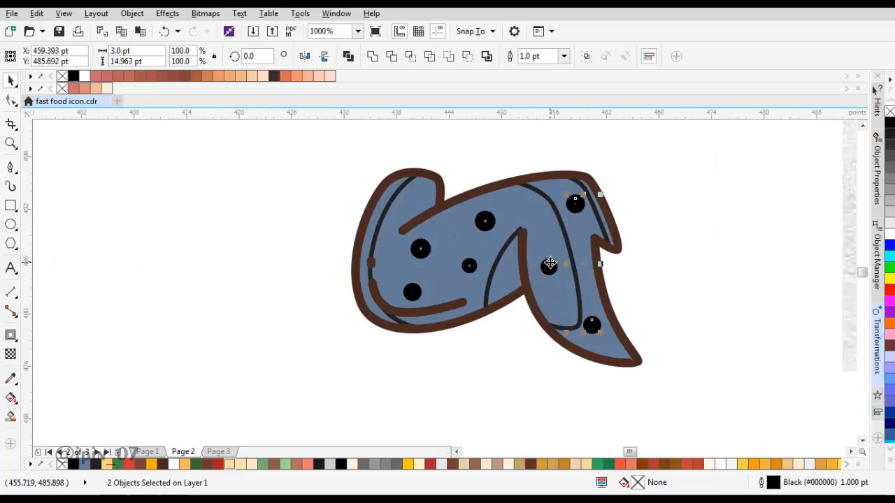
pyautogui.keyDown('shift'); pyautogui.click(591, 324); pyautogui.keyUp('shift')
pyautogui.keyDown('shift'); pyautogui.click(482, 220); pyautogui.keyUp('shift')
pyautogui.keyDown('shift'); pyautogui.click(471, 260); pyautogui.keyUp('shift')
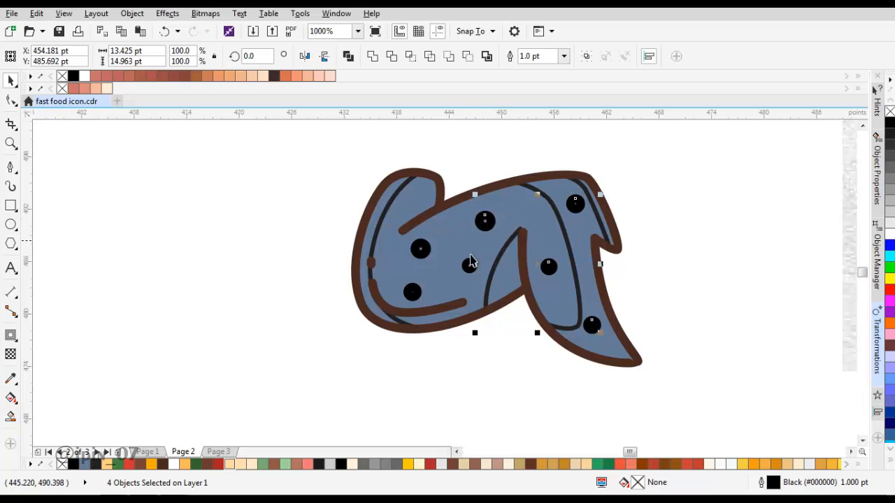
pyautogui.keyDown('shift'); pyautogui.click(469, 264); pyautogui.keyUp('shift')
pyautogui.keyDown('shift'); pyautogui.click(421, 250); pyautogui.keyUp('shift')
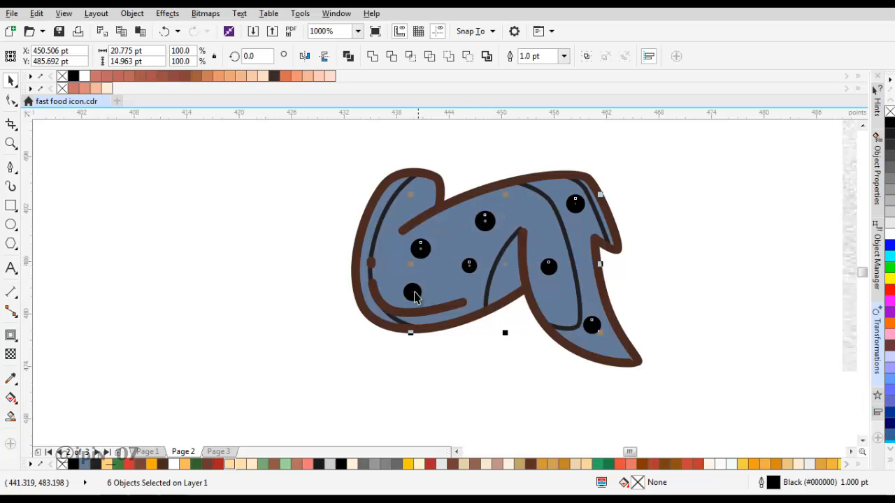
pyautogui.click(564, 60)
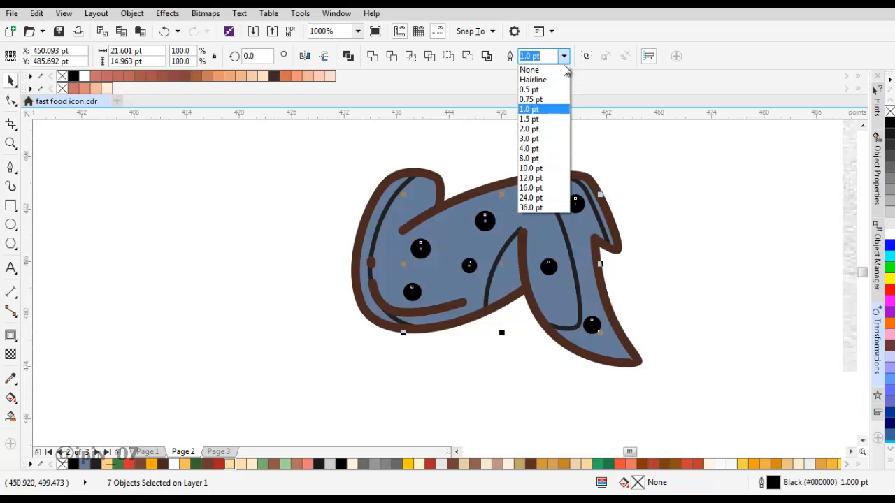
pyautogui.click(568, 77)
pyautogui.scroll(-2, 466, 149)
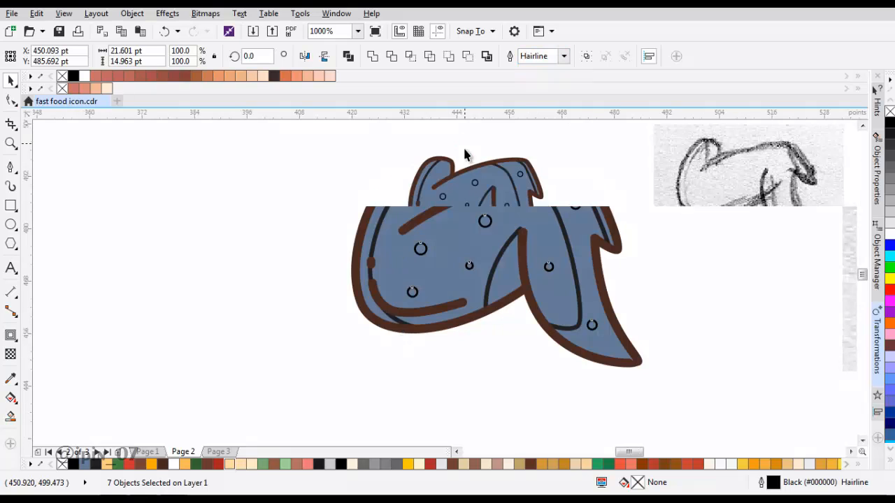
# Move the five colour reference circles together closer to the drawing
pyautogui.click(420, 208)
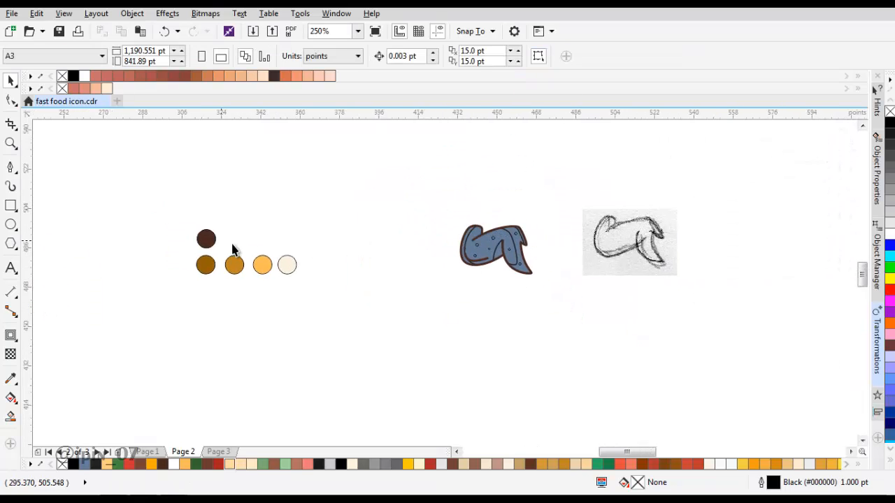
pyautogui.click(235, 268)
pyautogui.moveTo(176, 225); pyautogui.dragTo(420, 257)
pyautogui.click(432, 234)
pyautogui.scroll(1, 439, 245)
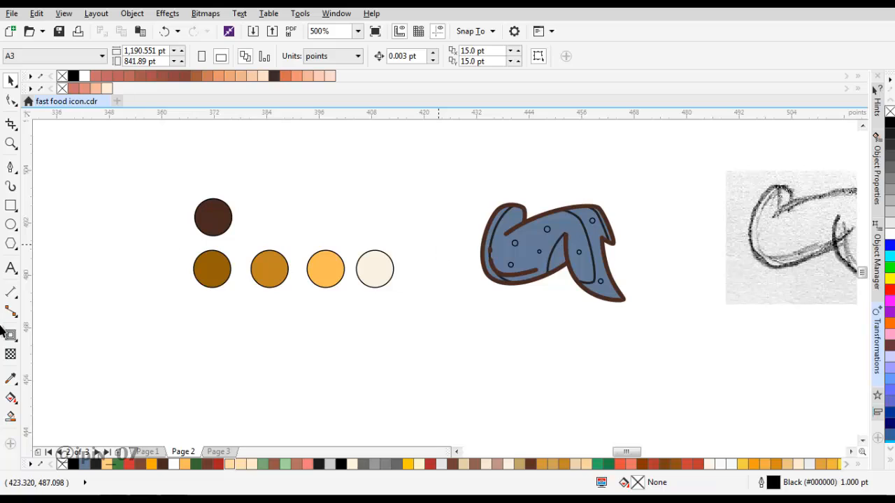
# Sample the brown #945F09 from the darkest circle in the lower swatch row and fill the small circle near the tail tip
pyautogui.click(11, 379)
pyautogui.click(213, 266)
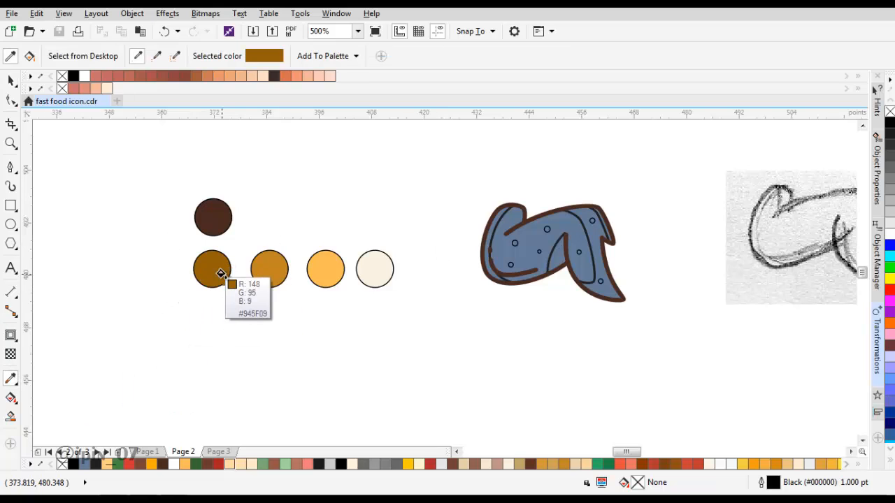
pyautogui.scroll(1, 582, 222)
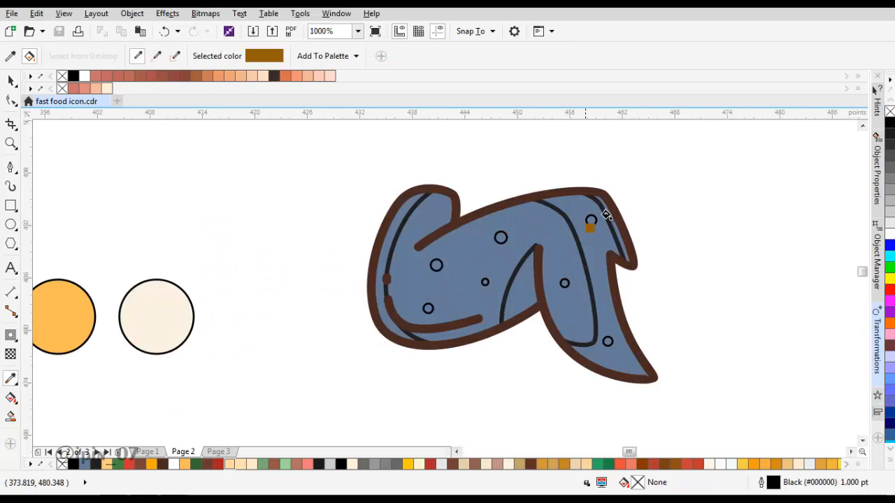
pyautogui.scroll(1, 580, 228)
pyautogui.scroll(-3, 574, 225)
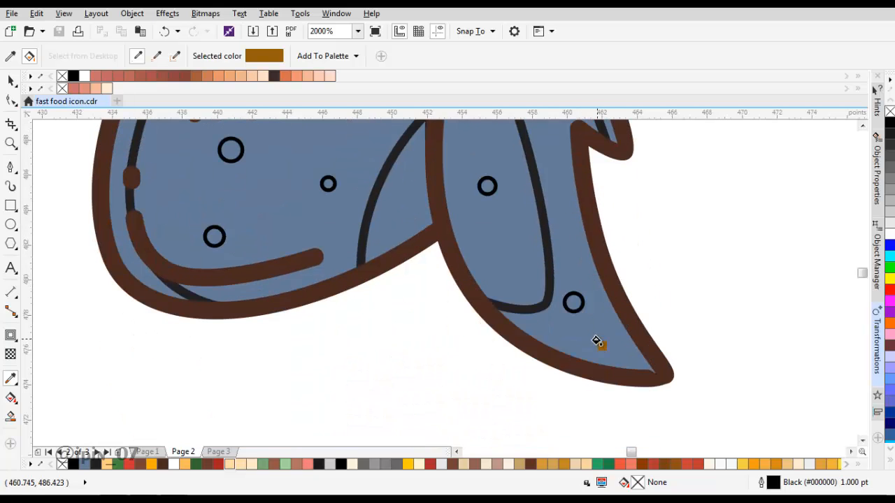
pyautogui.click(574, 305)
# Delete the stray nodes in the notch at the inner corner of the dark brown outline's tail tip
pyautogui.scroll(1, 651, 378)
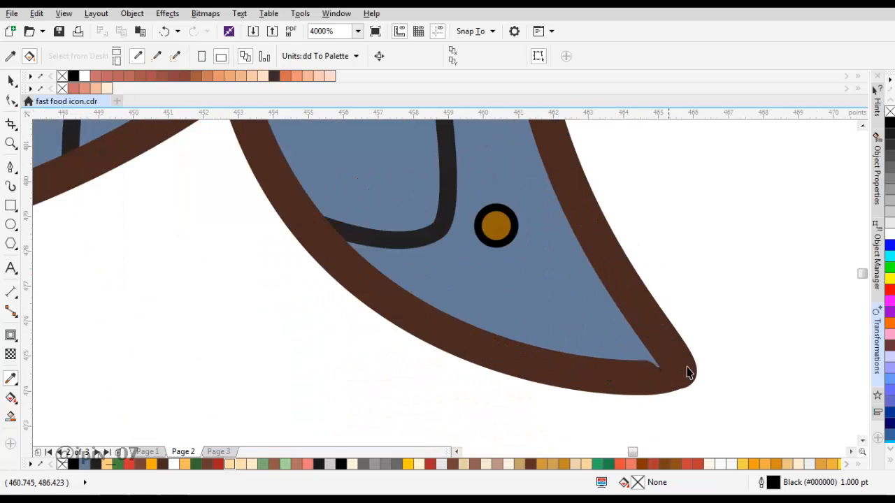
pyautogui.press('space')
pyautogui.click(679, 376)
pyautogui.press('F10')
pyautogui.scroll(1, 672, 371)
pyautogui.scroll(1, 650, 371)
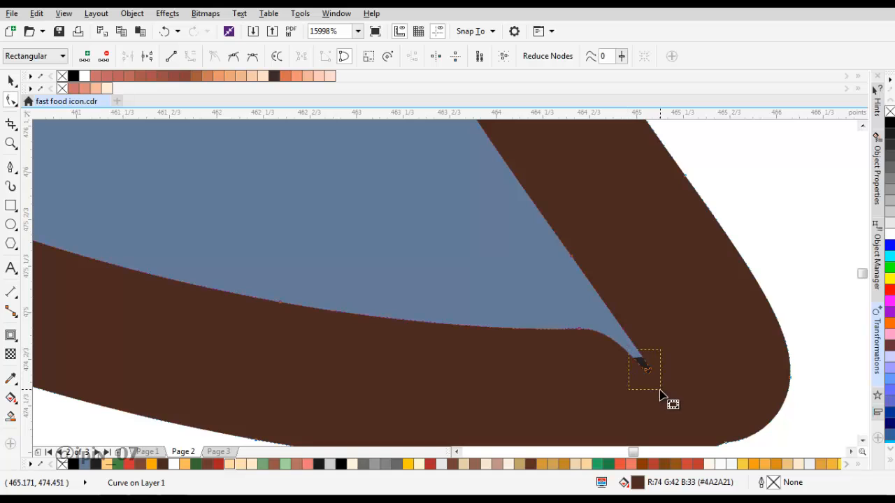
pyautogui.press('Delete')
# Round the outline's inner tail-tip corner by removing its remaining cusp node, and delete the extra node on the tip's outer edge
pyautogui.moveTo(567, 318); pyautogui.dragTo(612, 361)
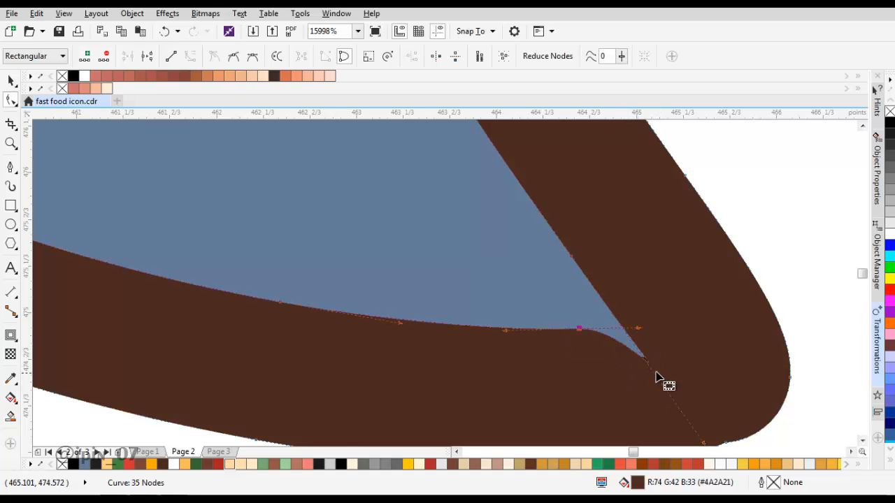
pyautogui.moveTo(687, 387); pyautogui.dragTo(630, 328)
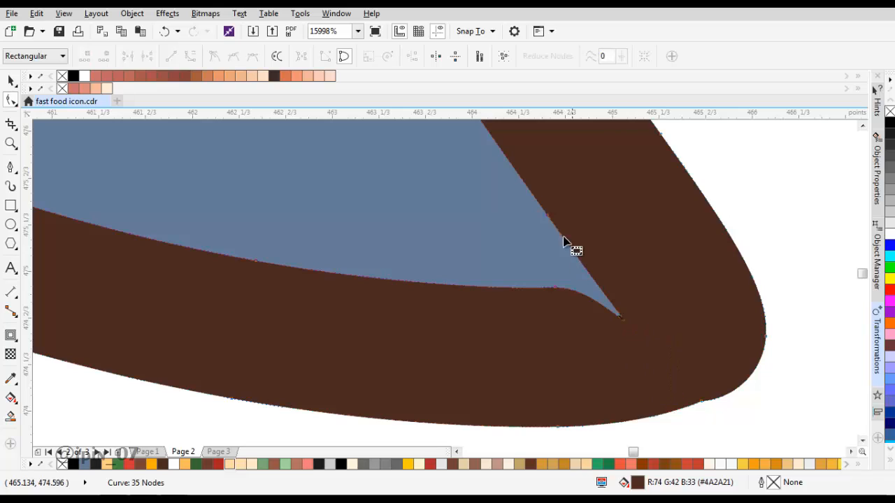
pyautogui.click(675, 404)
pyautogui.moveTo(680, 403)
pyautogui.mouseDown()
pyautogui.moveTo(623, 305)
pyautogui.moveTo(579, 268)
pyautogui.mouseUp()
pyautogui.moveTo(650, 316)
pyautogui.mouseDown()
pyautogui.moveTo(709, 414)
pyautogui.moveTo(703, 407)
pyautogui.mouseUp()
pyautogui.press('Delete')
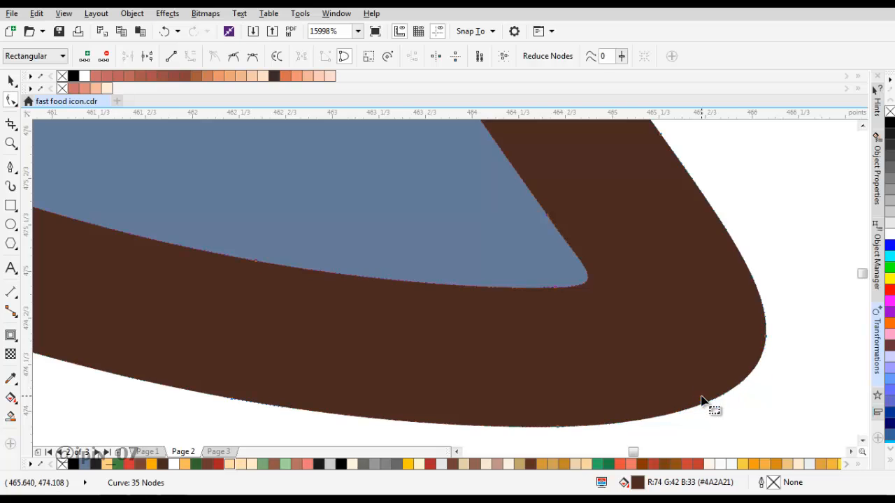
pyautogui.scroll(-6, 648, 343)
pyautogui.scroll(-6, 556, 289)
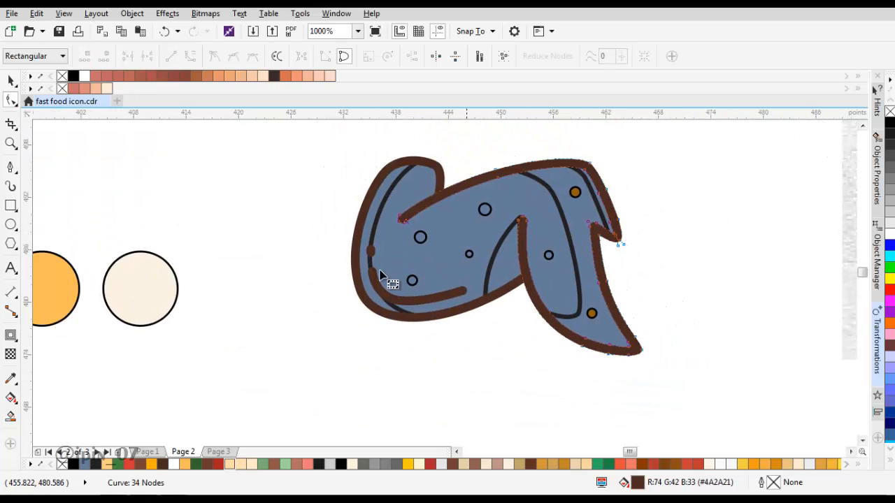
# Sample the cream colour from the palest reference circle and fill the highlight strip along the wing's outer edge and two small circles
pyautogui.press('space')
pyautogui.click(11, 380)
pyautogui.click(136, 290)
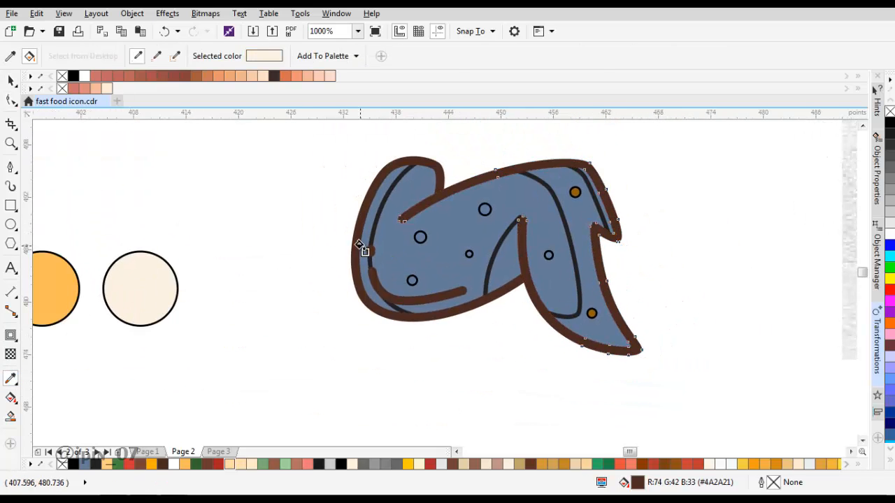
pyautogui.scroll(6, 366, 223)
pyautogui.click(339, 207)
pyautogui.scroll(-7, 339, 206)
pyautogui.scroll(2, 425, 240)
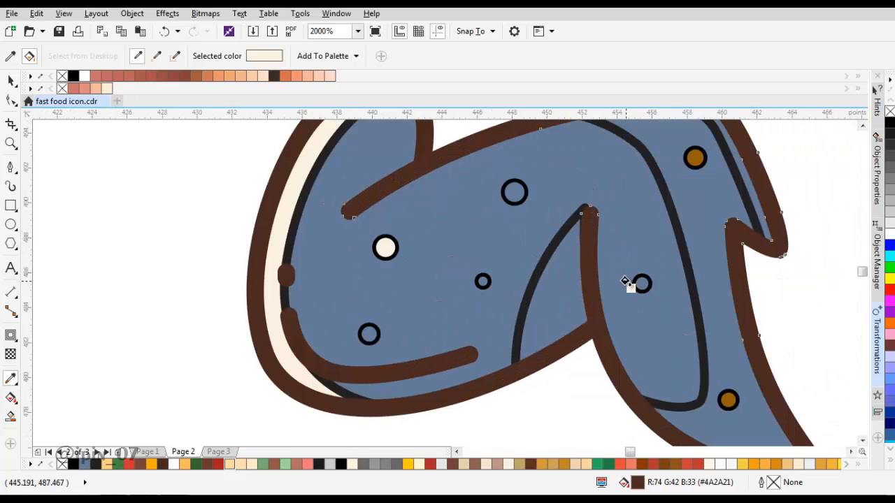
# Sample the light orange from the third circle in the lower swatch row and fill the wing's main body areas
pyautogui.scroll(-8, 641, 284)
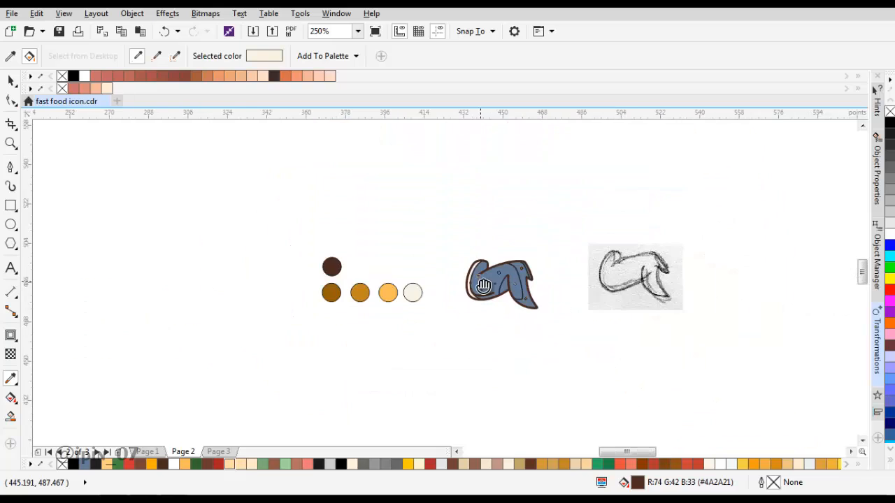
pyautogui.scroll(4, 401, 294)
pyautogui.click(402, 291)
pyautogui.scroll(2, 590, 283)
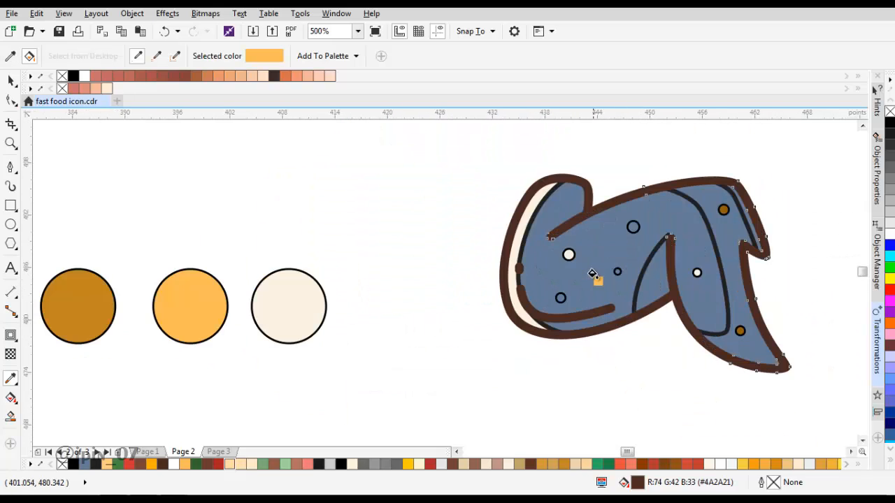
pyautogui.click(596, 281)
pyautogui.hscroll(-2, 326, 276)
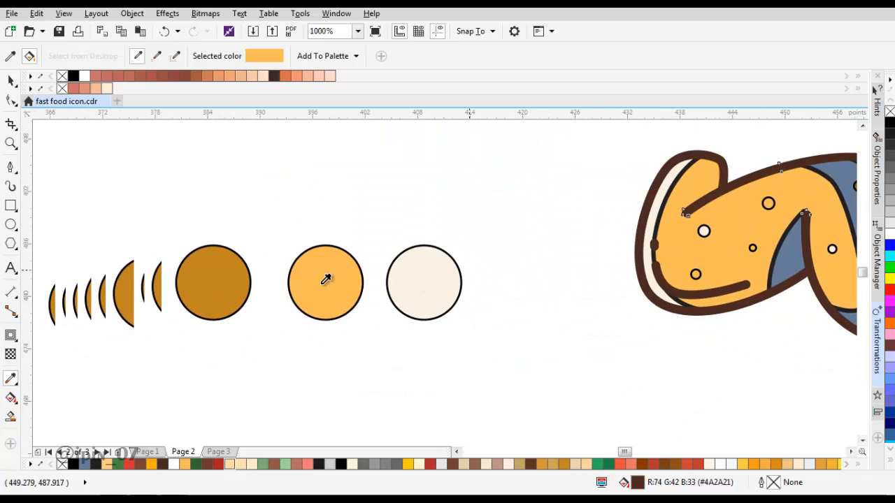
# Sample the golden brown from the second circle in the lower swatch row and fill the wing's shading areas
pyautogui.click(224, 280)
pyautogui.hscroll(4, 355, 266)
pyautogui.scroll(2, 560, 247)
pyautogui.click(625, 230)
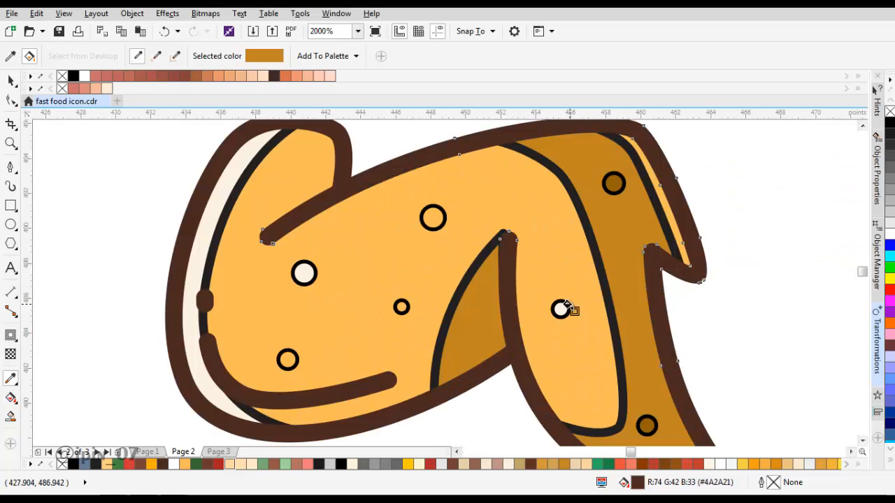
# Fill the three remaining small circles on the wing's body with the golden brown
pyautogui.scroll(1, 402, 304)
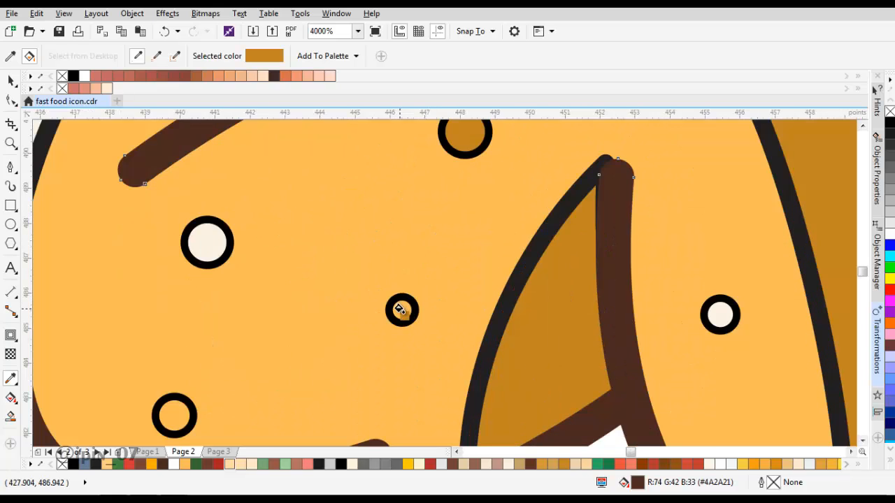
pyautogui.click(402, 310)
pyautogui.scroll(-1, 403, 308)
pyautogui.moveTo(436, 274); pyautogui.dragTo(525, 208)
pyautogui.click(377, 293)
pyautogui.scroll(-3, 425, 291)
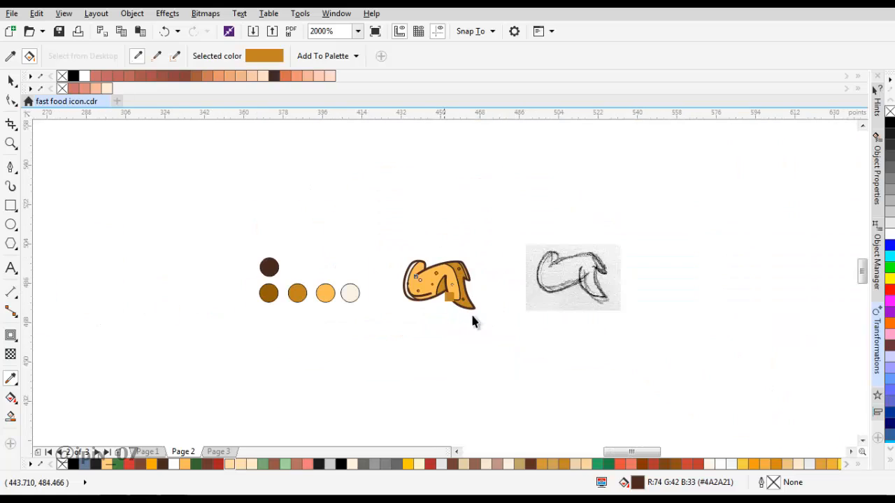
# Select the whole wing drawing, set its outline width to None, and group all its objects
pyautogui.press('space')
pyautogui.moveTo(493, 329); pyautogui.dragTo(384, 209)
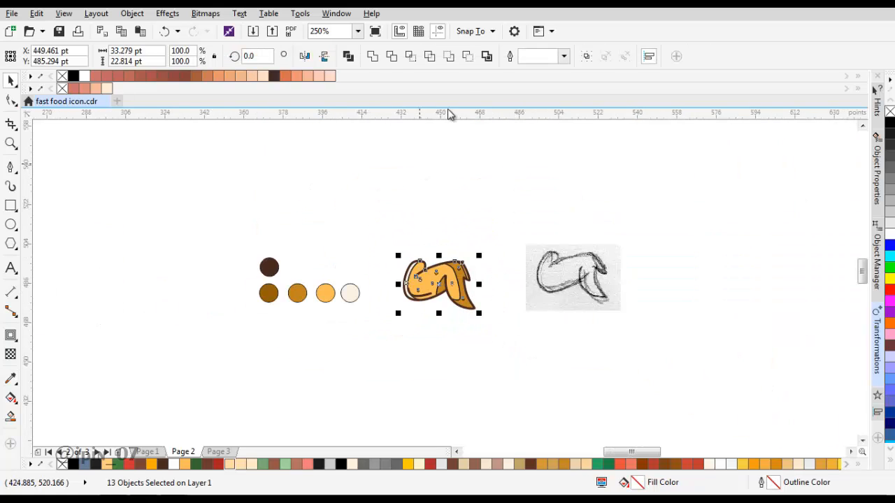
pyautogui.click(564, 56)
pyautogui.click(560, 69)
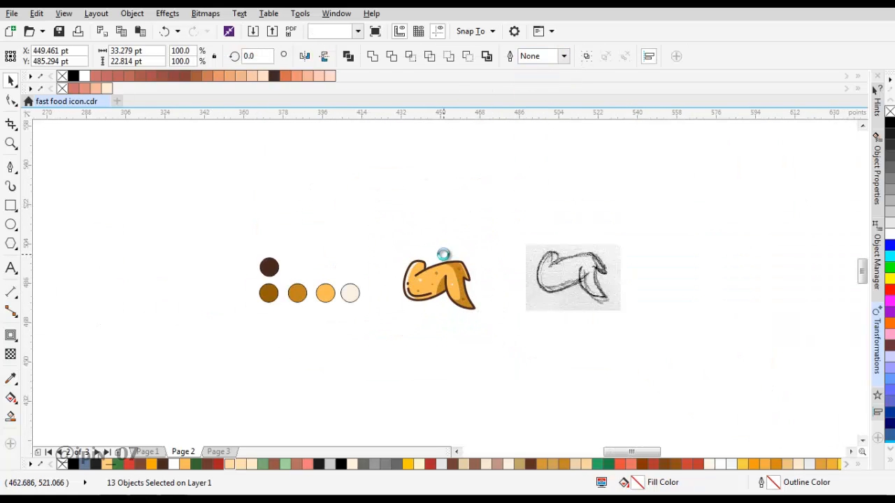
pyautogui.scroll(1, 444, 255)
pyautogui.click(382, 183)
pyautogui.moveTo(312, 212); pyautogui.dragTo(579, 422)
pyautogui.scroll(1, 580, 424)
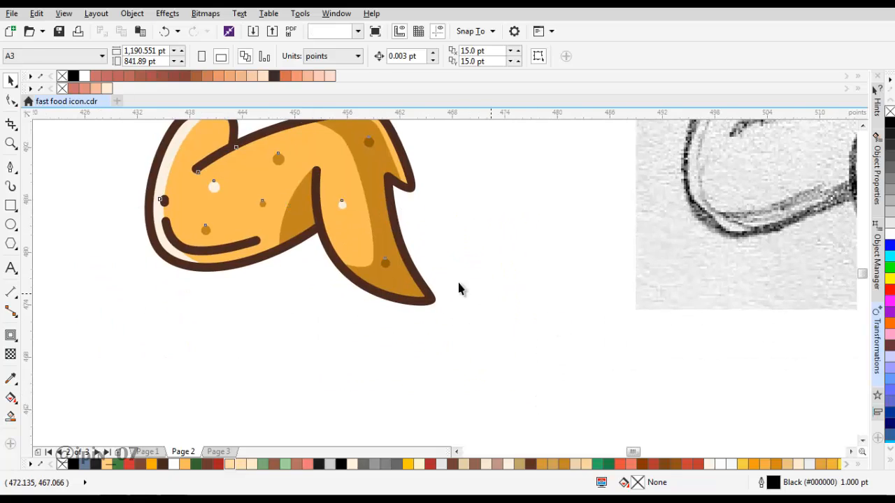
# Delete the pencil sketch and move the wing group about 33 pt to the right
pyautogui.scroll(-2, 458, 288)
pyautogui.moveTo(535, 260); pyautogui.dragTo(612, 257)
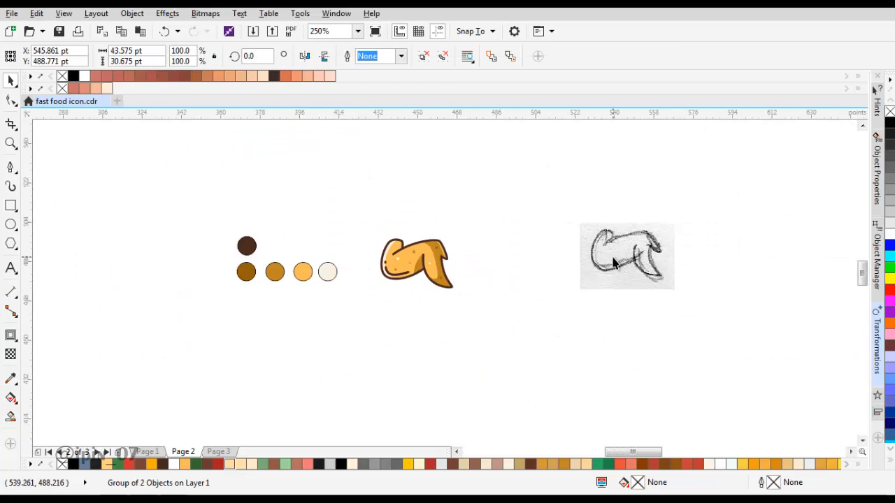
pyautogui.press('Delete')
pyautogui.moveTo(436, 265); pyautogui.dragTo(490, 265)
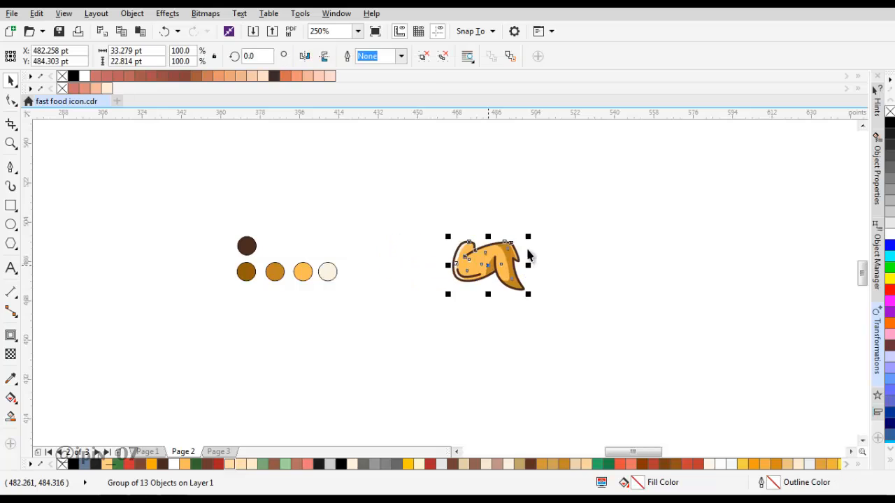
pyautogui.click(541, 238)
pyautogui.moveTo(526, 242); pyautogui.dragTo(302, 236)
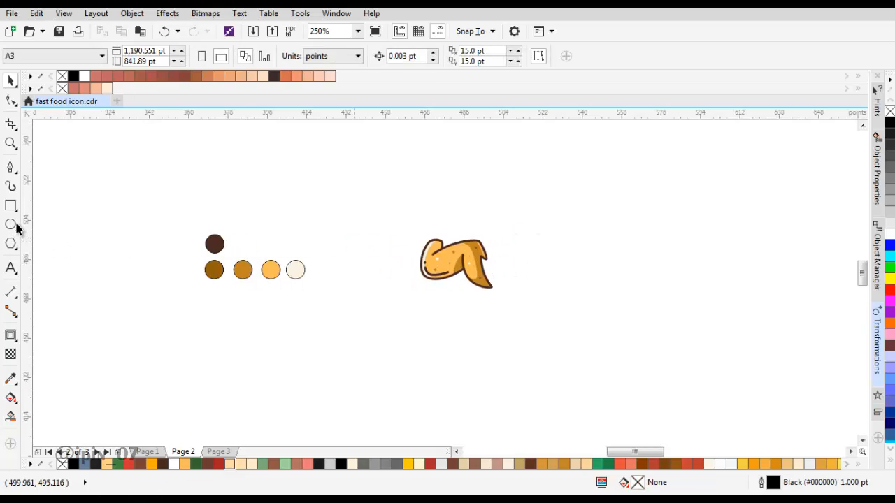
# Draw a circle about 60.6 pt in diameter around the whole wing
pyautogui.scroll(2, 442, 247)
pyautogui.press('F7')
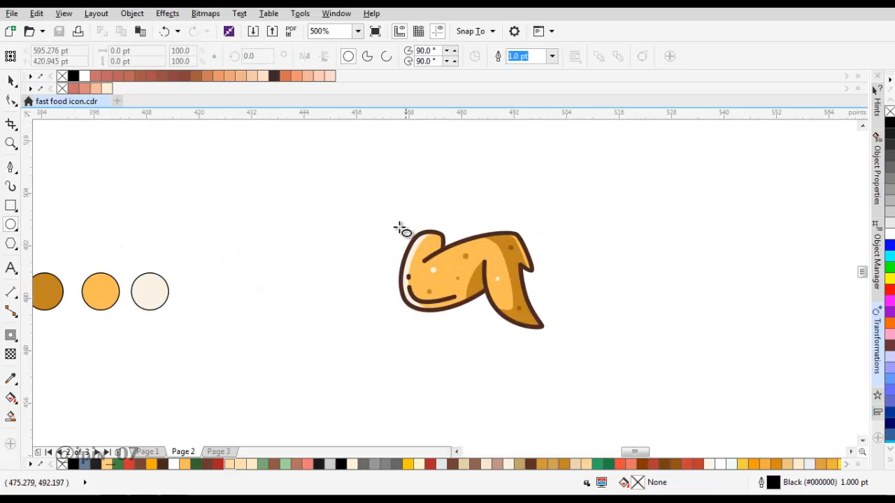
pyautogui.scroll(-2, 393, 221)
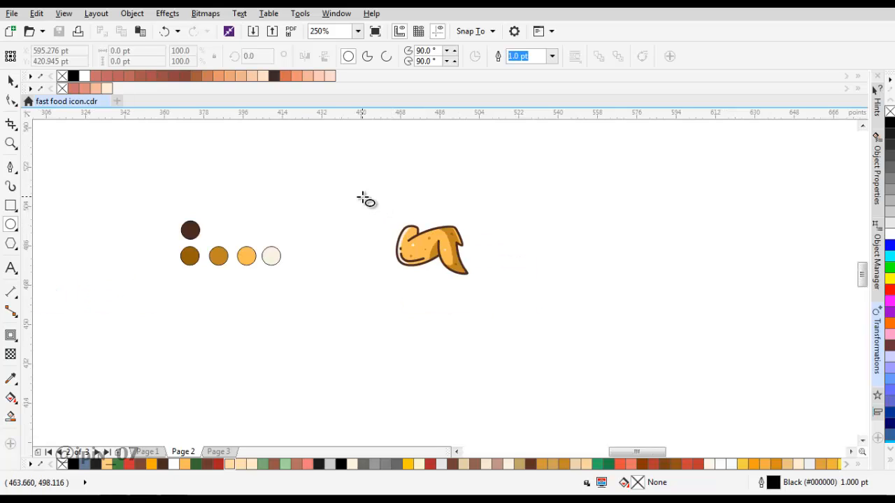
pyautogui.moveTo(363, 198); pyautogui.dragTo(495, 329)
# Smart Fill the area between the circle and the wing with the slate blue and a 0.5 pt outline
pyautogui.press('space')
pyautogui.moveTo(449, 307); pyautogui.dragTo(454, 299)
pyautogui.click(12, 417)
pyautogui.click(434, 283)
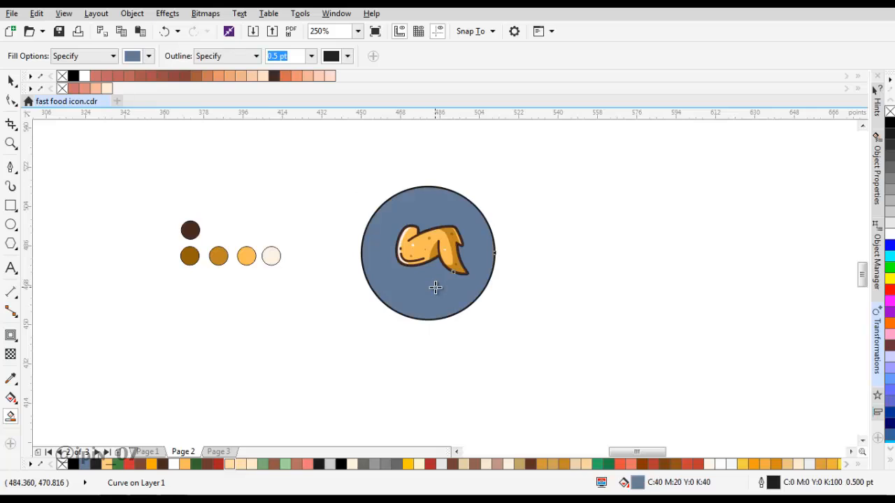
# Break the smart-filled shape apart and delete its outer circle curve, keeping the wing silhouette
pyautogui.scroll(2, 454, 248)
pyautogui.press('space')
pyautogui.press('Delete')
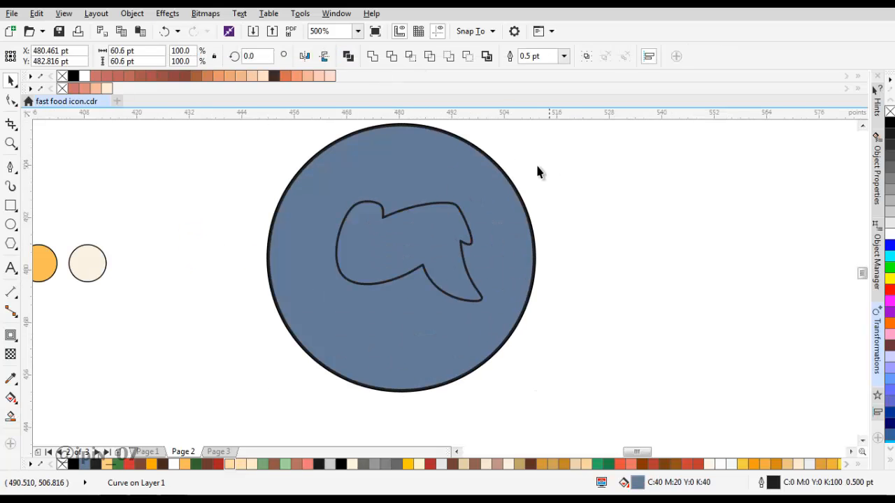
pyautogui.moveTo(480, 188); pyautogui.dragTo(541, 197)
pyautogui.press('Delete')
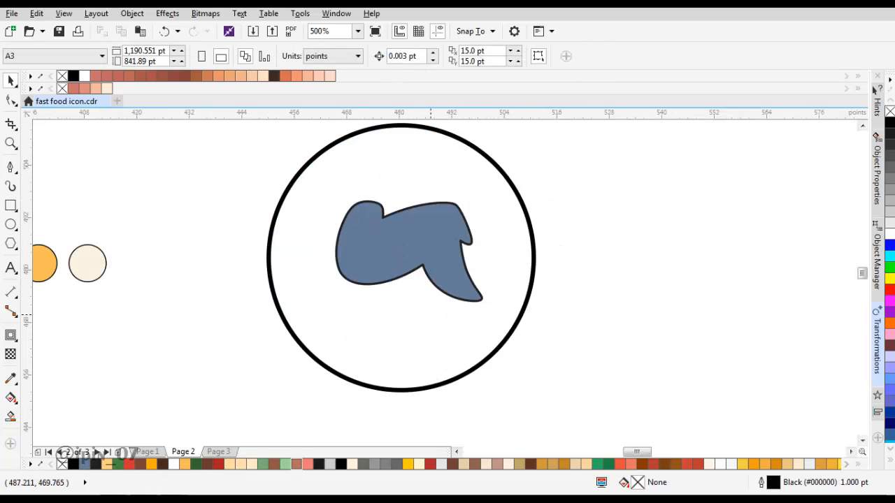
# Set the outline width of the blue wing silhouette to None
pyautogui.click(409, 226)
pyautogui.click(419, 56)
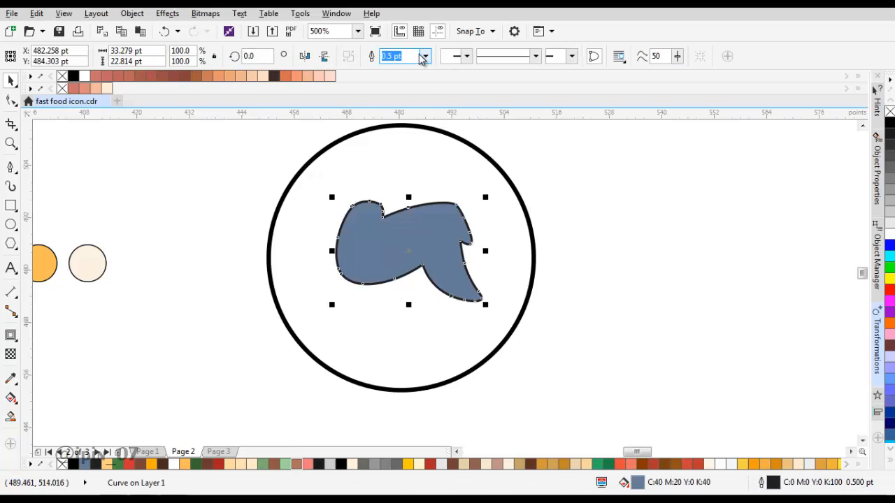
pyautogui.click(424, 56)
pyautogui.click(391, 70)
# Send the large black-outlined circle to the back of the layer
pyautogui.click(474, 179)
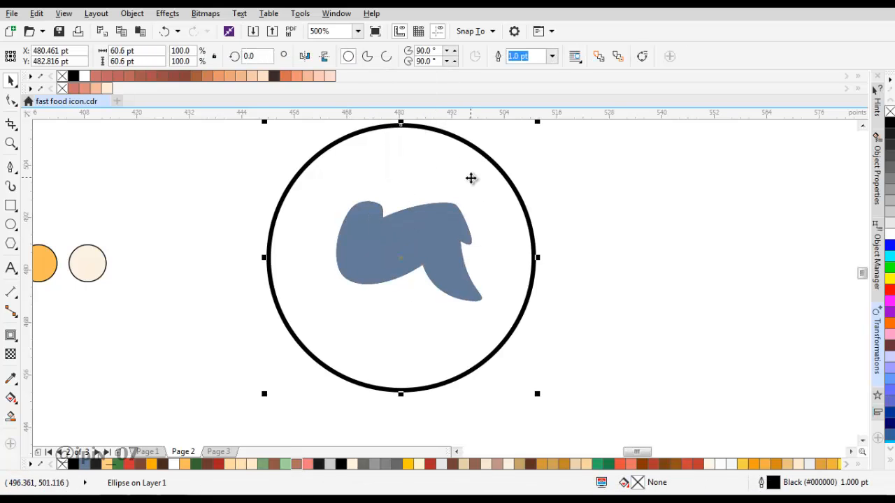
pyautogui.rightClick(474, 177)
pyautogui.moveTo(580, 348)
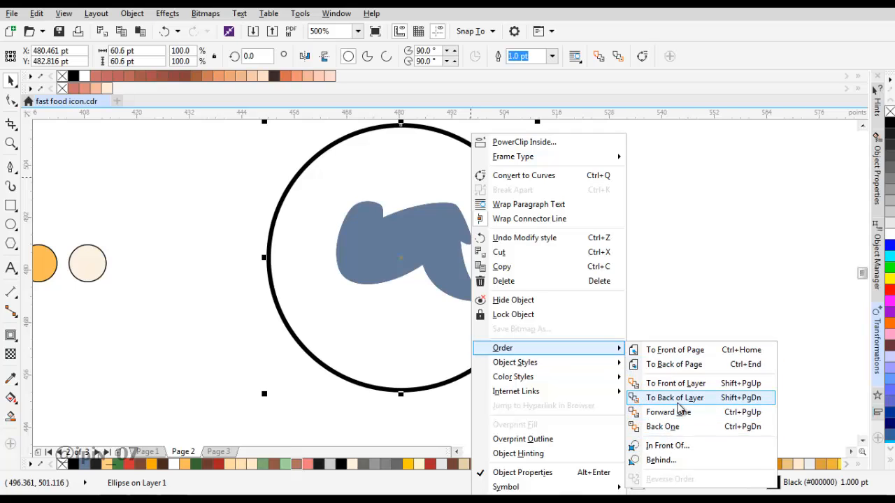
pyautogui.click(677, 400)
# Shrink the circle to about 28 pt in diameter behind the wing silhouette
pyautogui.moveTo(568, 223); pyautogui.dragTo(563, 241)
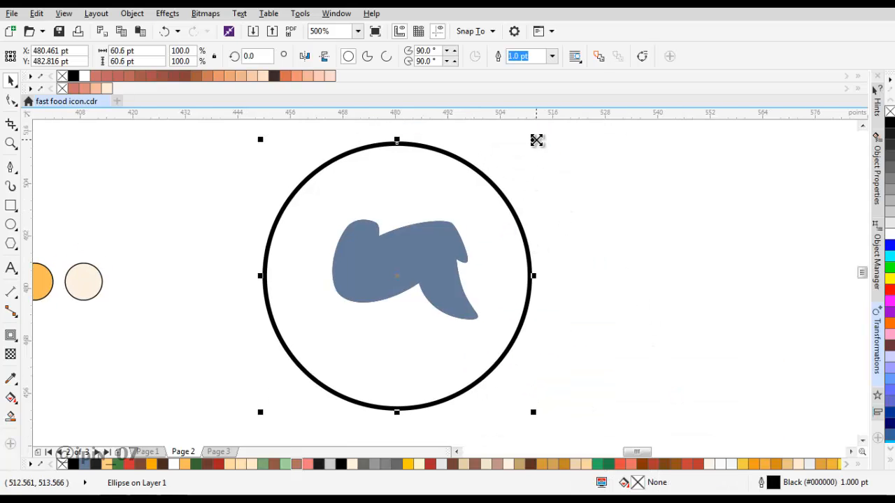
pyautogui.moveTo(536, 140); pyautogui.dragTo(421, 210)
pyautogui.scroll(1, 416, 216)
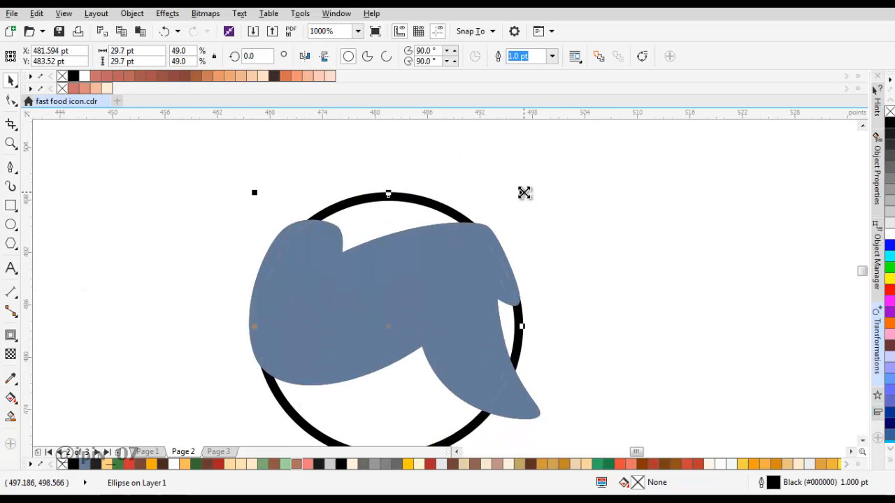
pyautogui.moveTo(525, 193); pyautogui.dragTo(516, 196)
pyautogui.scroll(-1, 473, 207)
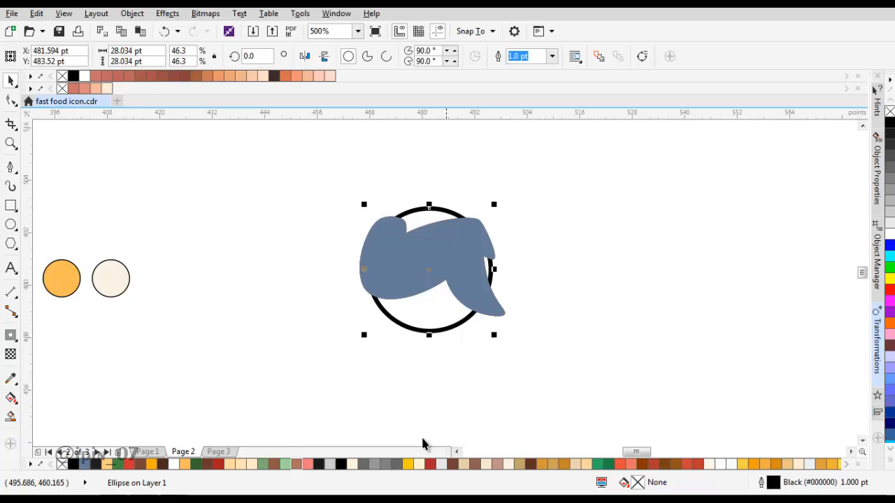
# Fill the circle with the turquoise #5AC8D6 from the document palette and set its outline width to None
pyautogui.click(858, 464)
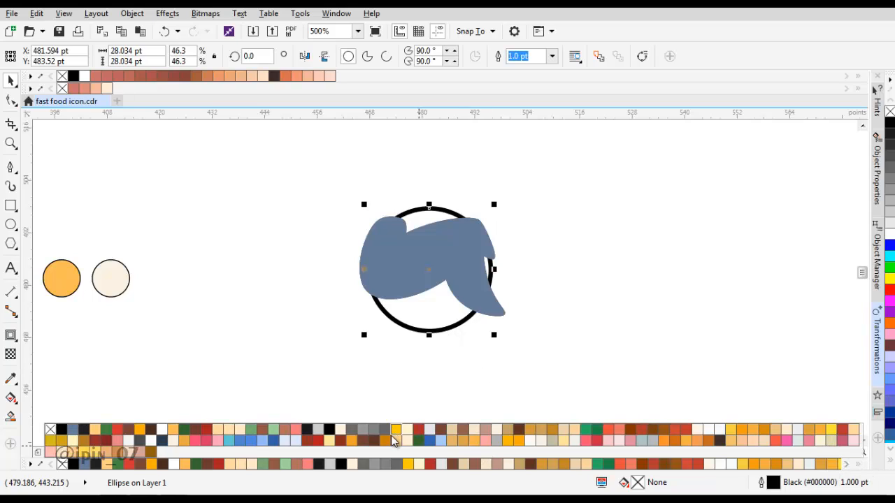
pyautogui.click(230, 441)
pyautogui.click(520, 269)
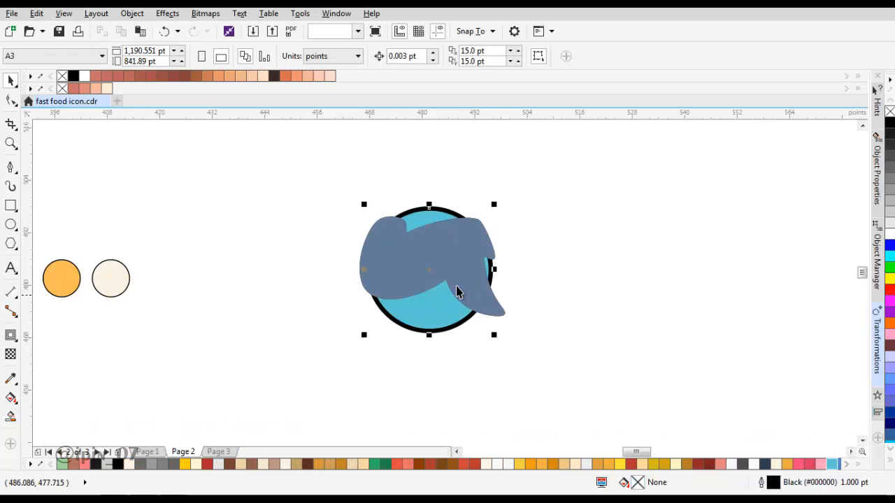
pyautogui.click(455, 291)
pyautogui.click(552, 56)
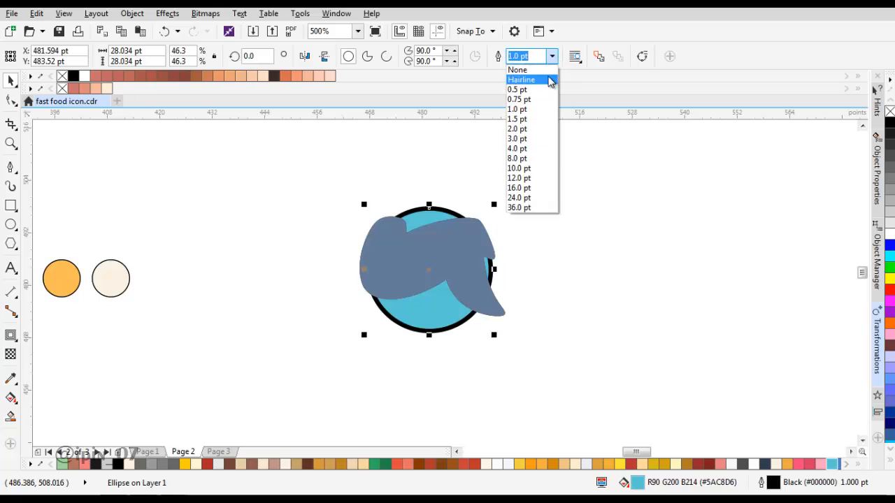
pyautogui.click(523, 67)
# Add a one-step white outward contour of about 0.98 pt around the blue wing silhouette
pyautogui.click(432, 263)
pyautogui.scroll(2, 454, 257)
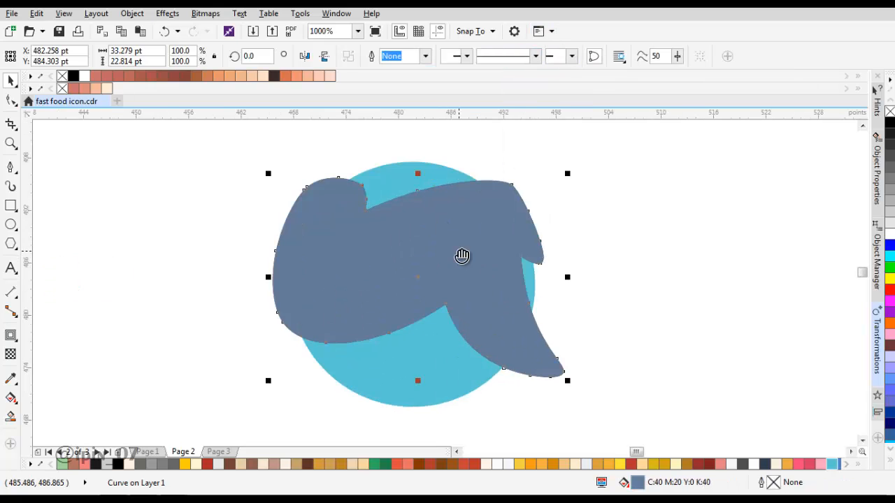
pyautogui.click(10, 336)
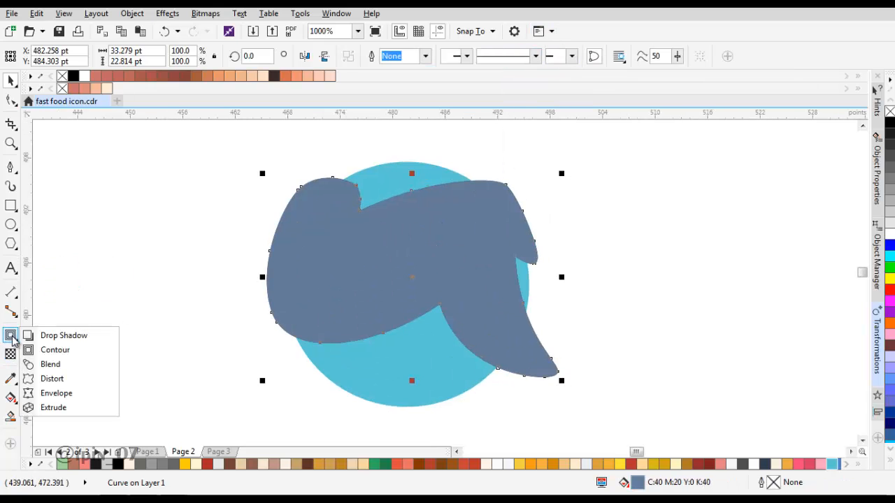
pyautogui.click(50, 350)
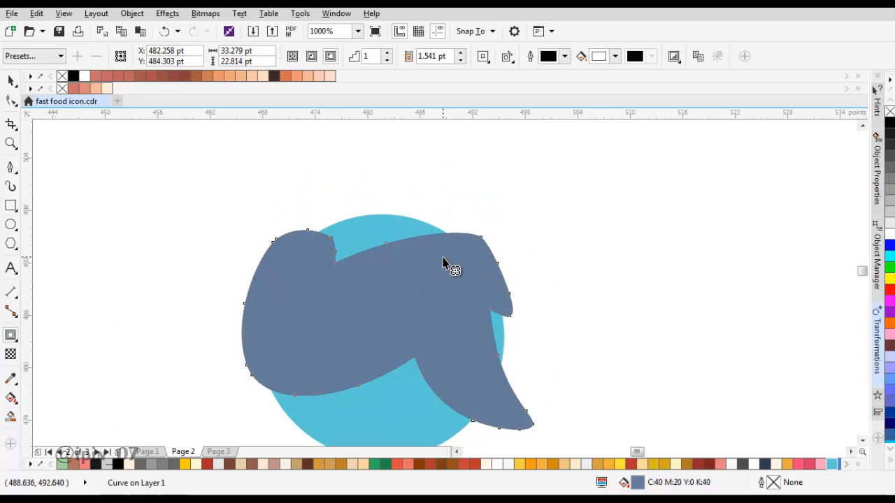
pyautogui.moveTo(450, 262); pyautogui.dragTo(455, 226)
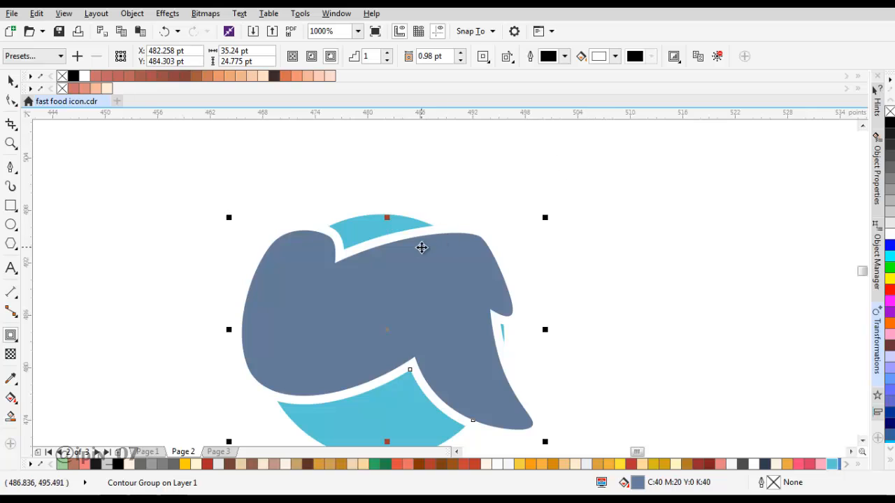
# Move the silhouette's contour group back one level in the stacking order, behind the coloured chicken wing
pyautogui.press('space')
pyautogui.rightClick(402, 231)
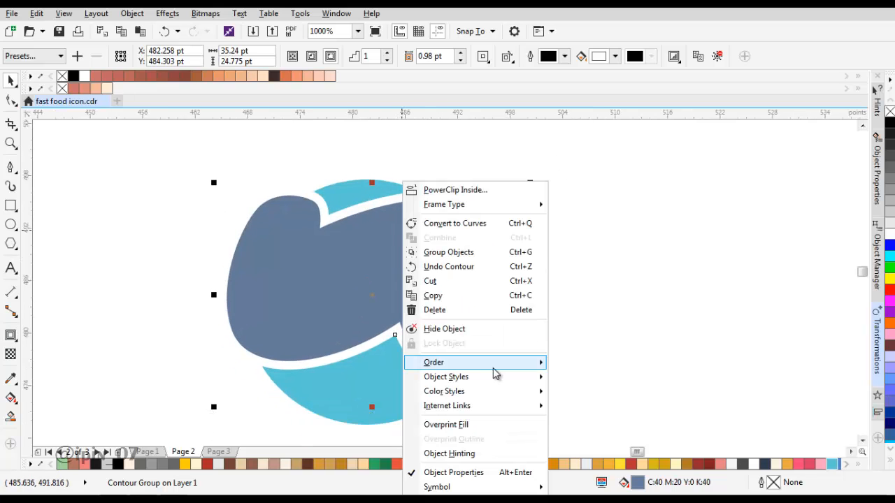
pyautogui.moveTo(494, 373)
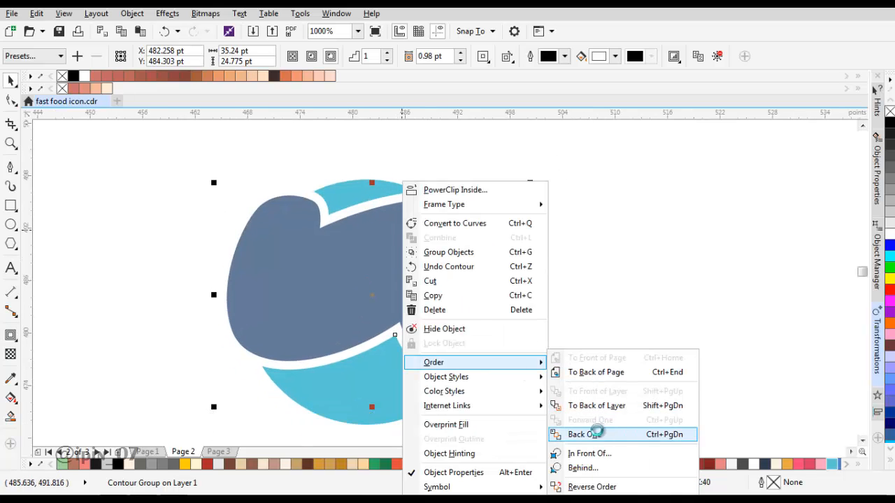
pyautogui.click(584, 434)
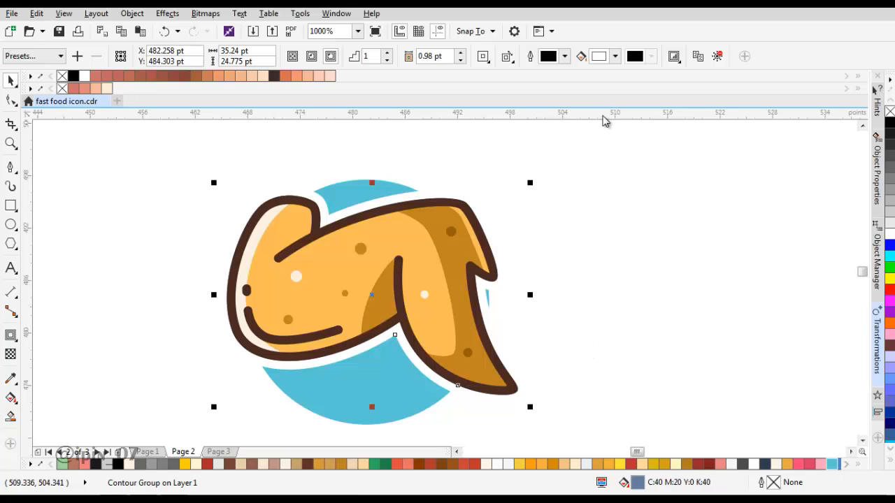
# Enlarge the turquoise circle to about 36.5 pt in diameter and shift it slightly up and left behind the wing
pyautogui.click(409, 186)
pyautogui.moveTo(494, 175); pyautogui.dragTo(508, 160)
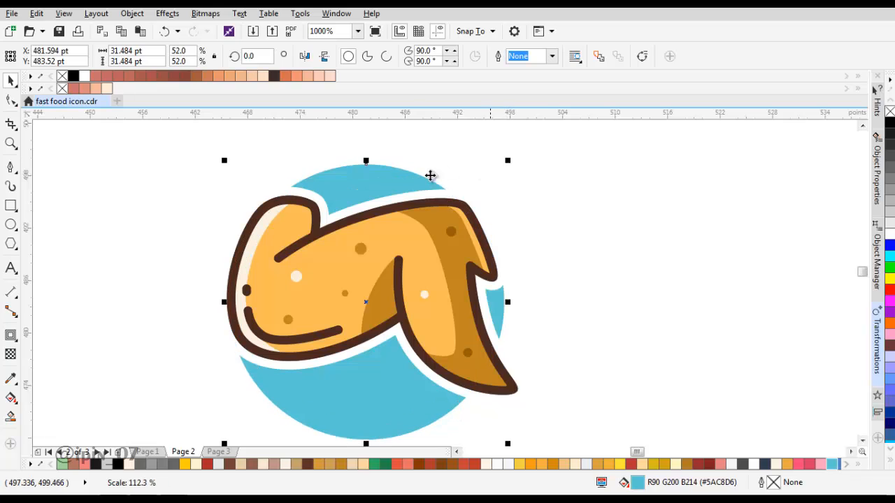
pyautogui.moveTo(373, 176)
pyautogui.mouseDown()
pyautogui.moveTo(371, 166)
pyautogui.moveTo(377, 179)
pyautogui.mouseUp()
pyautogui.scroll(-1, 392, 198)
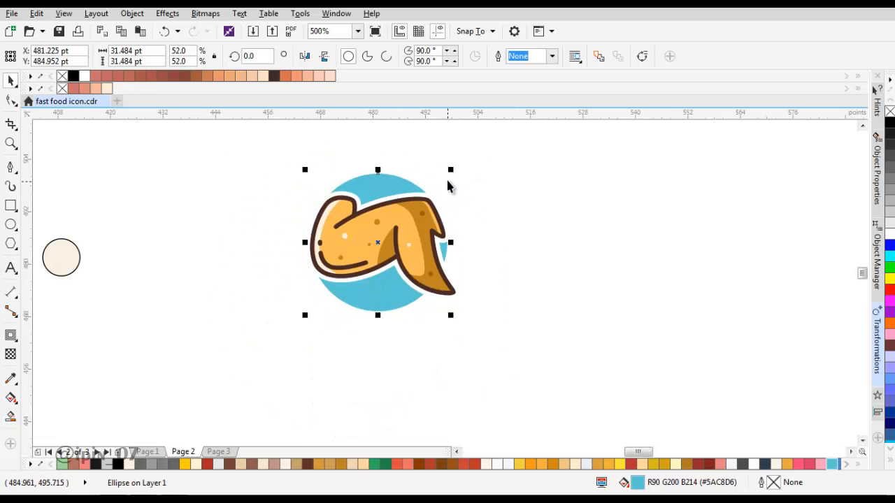
pyautogui.moveTo(454, 171); pyautogui.dragTo(465, 159)
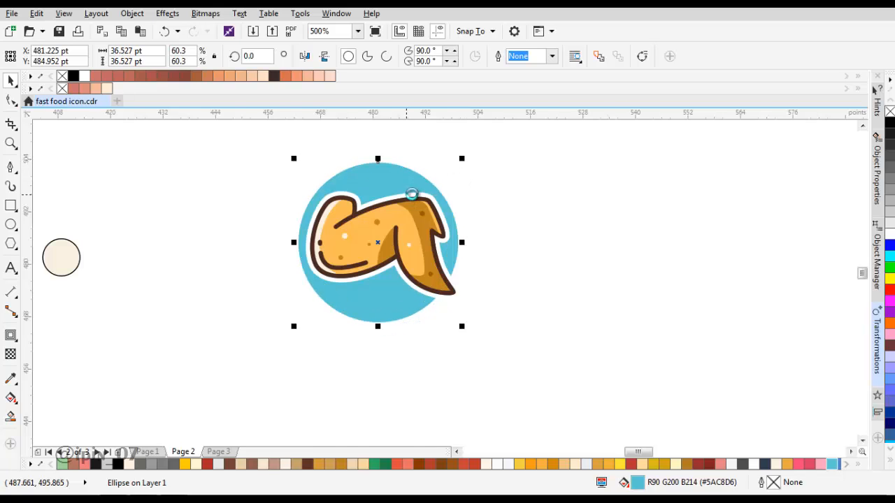
pyautogui.scroll(1, 410, 195)
pyautogui.moveTo(420, 181); pyautogui.dragTo(414, 178)
# Reduce the offset of the white contour around the wing to about 0.87 pt
pyautogui.click(415, 207)
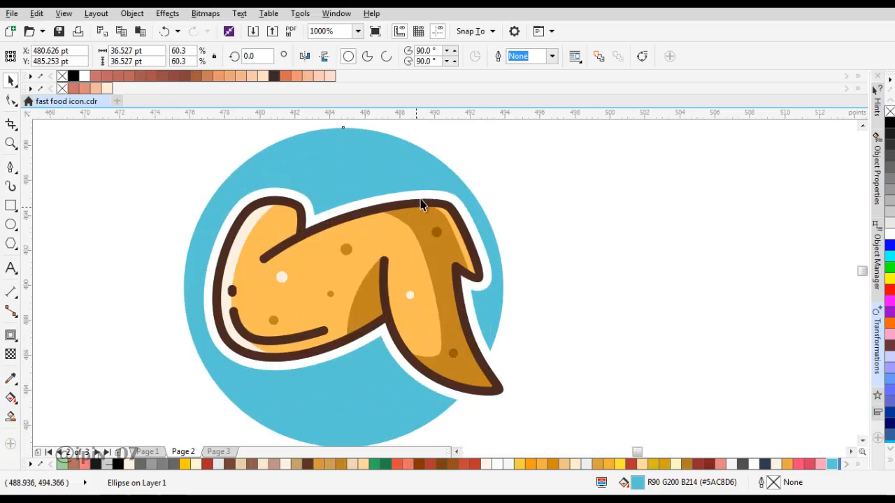
pyautogui.scroll(1, 415, 207)
pyautogui.doubleClick(450, 181)
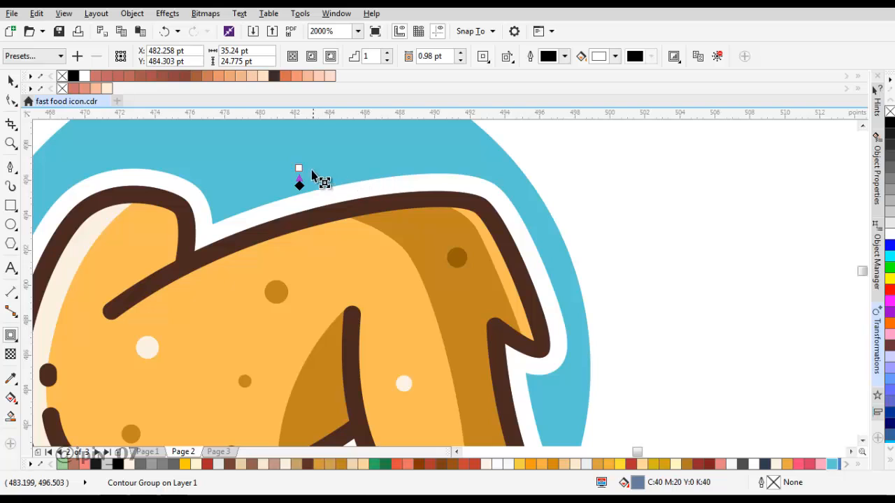
pyautogui.moveTo(300, 167); pyautogui.dragTo(302, 176)
pyautogui.scroll(-2, 355, 207)
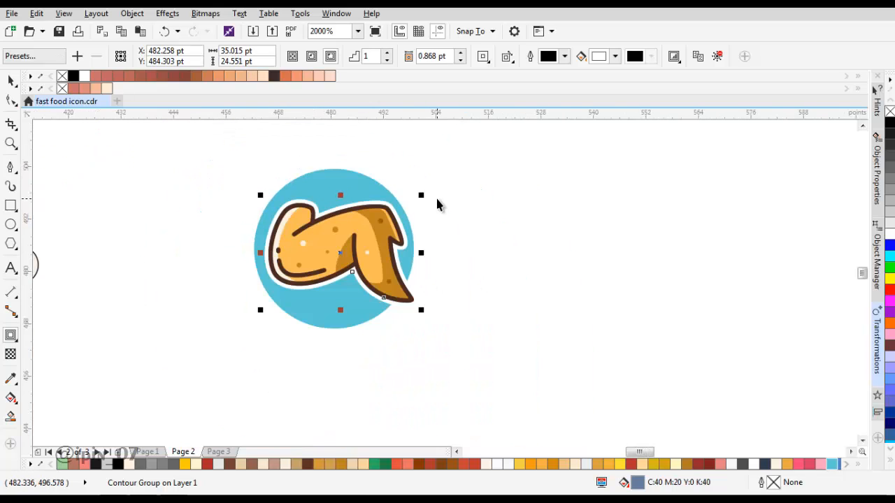
# Select the complete wing icon with its contour and turquoise circle and group the objects
pyautogui.click(436, 200)
pyautogui.scroll(-2, 433, 221)
pyautogui.scroll(1, 434, 224)
pyautogui.moveTo(507, 333); pyautogui.dragTo(294, 158)
pyautogui.scroll(1, 354, 177)
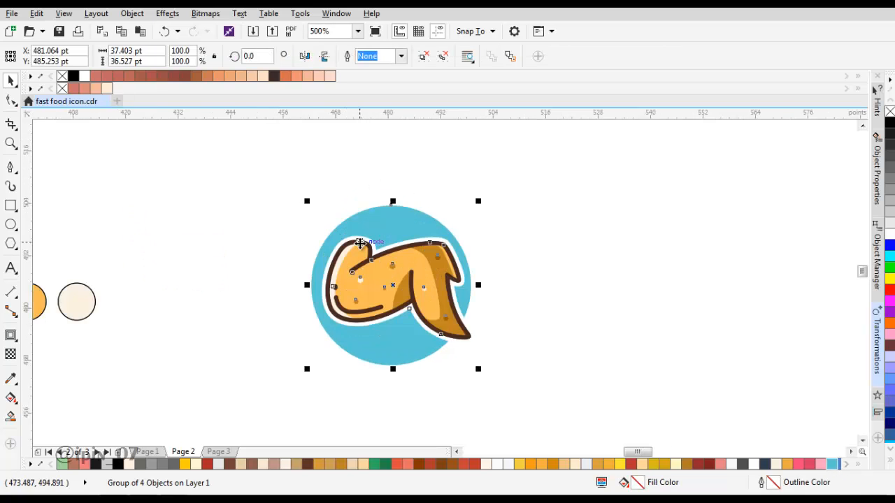